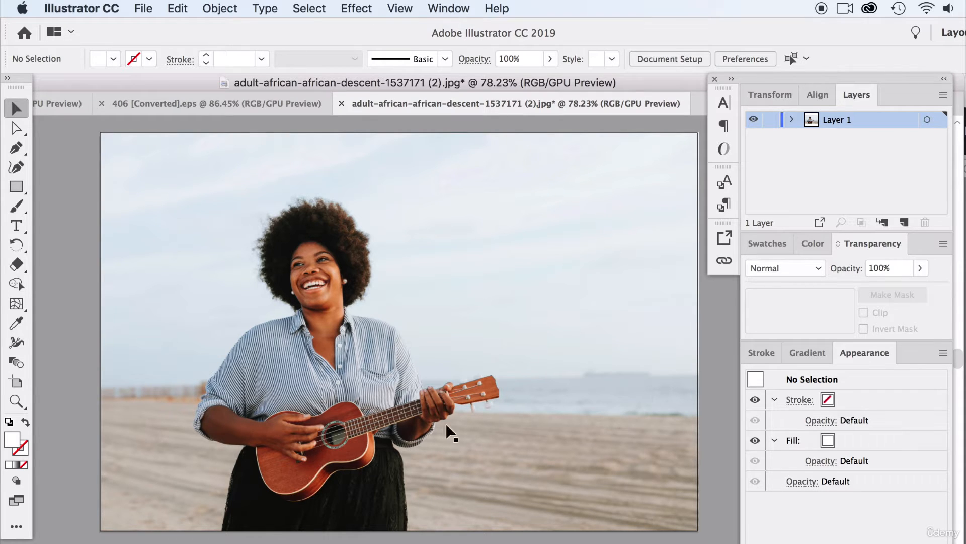
- Draw a closed, white wave-shaped path with the Pen tool across the full width of the photo's lower part
{"action": "left_click", "coordinate": [16, 147]}
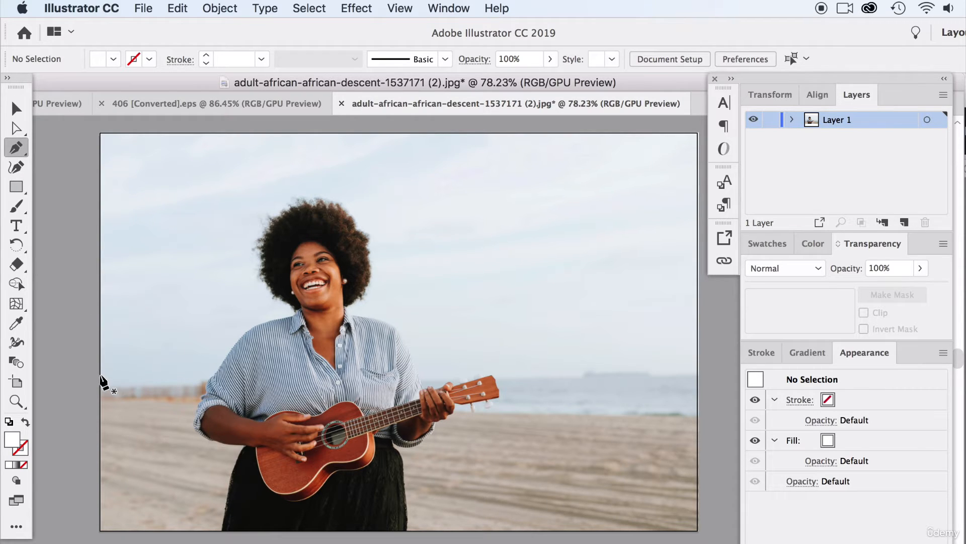
{"action": "left_click", "coordinate": [100, 360]}
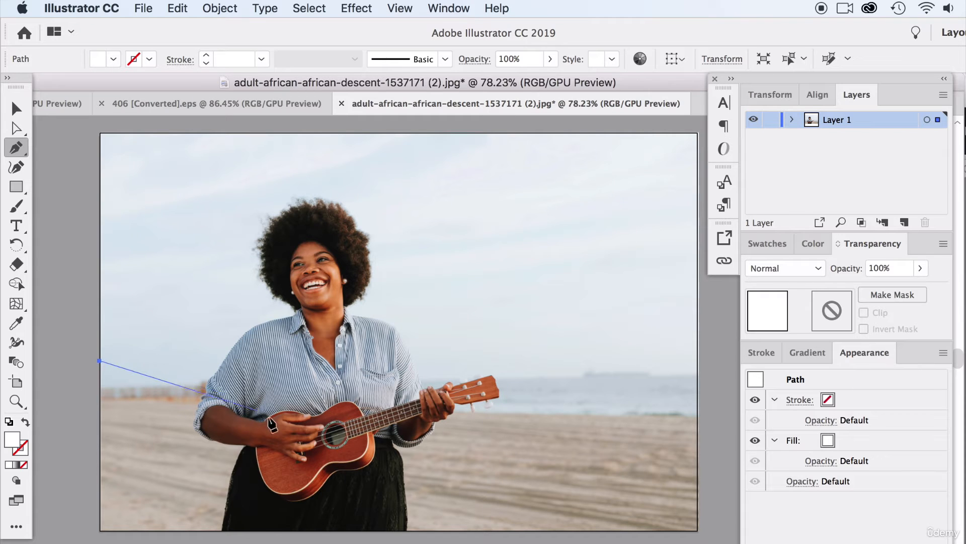
{"action": "left_click_drag", "start_coordinate": [275, 423], "coordinate": [352, 514]}
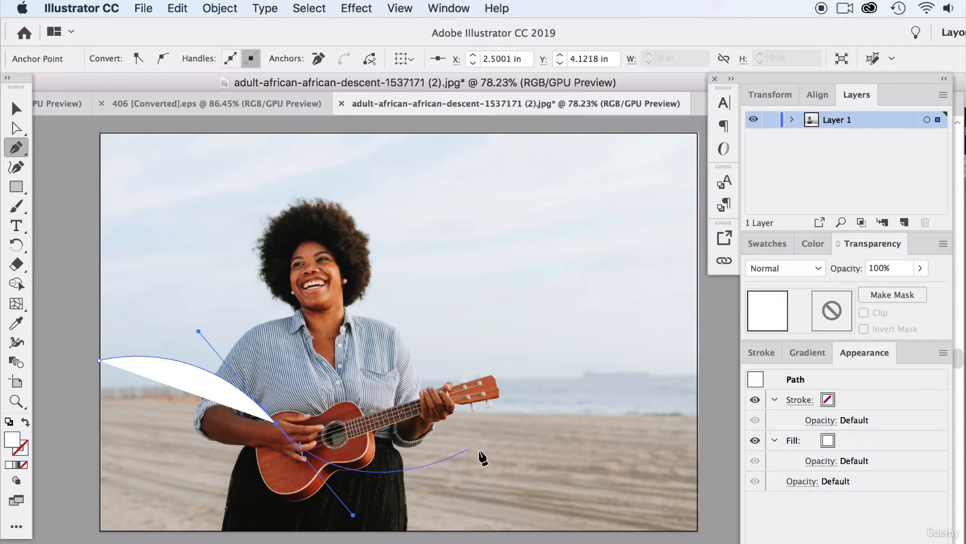
{"action": "left_click", "coordinate": [486, 447]}
{"action": "left_click_drag", "start_coordinate": [695, 457], "coordinate": [783, 516]}
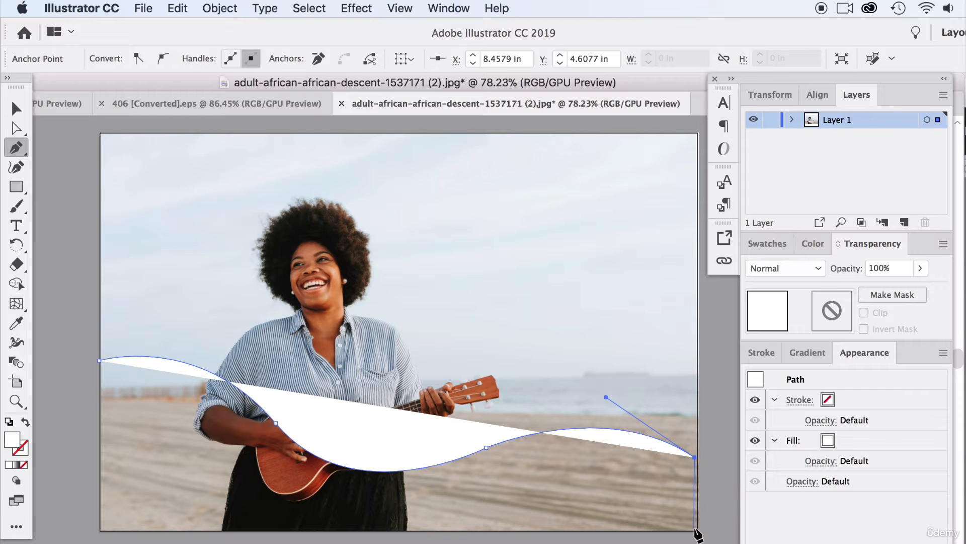
{"action": "left_click", "coordinate": [694, 526]}
{"action": "left_click", "coordinate": [100, 530]}
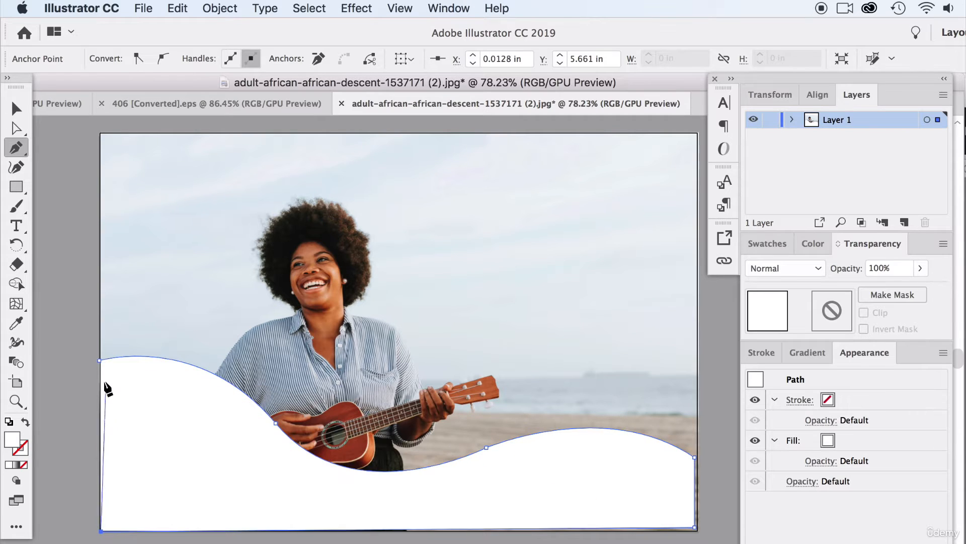
{"action": "left_click", "coordinate": [100, 361]}
{"action": "left_click", "coordinate": [16, 108]}
{"action": "left_click", "coordinate": [108, 238]}
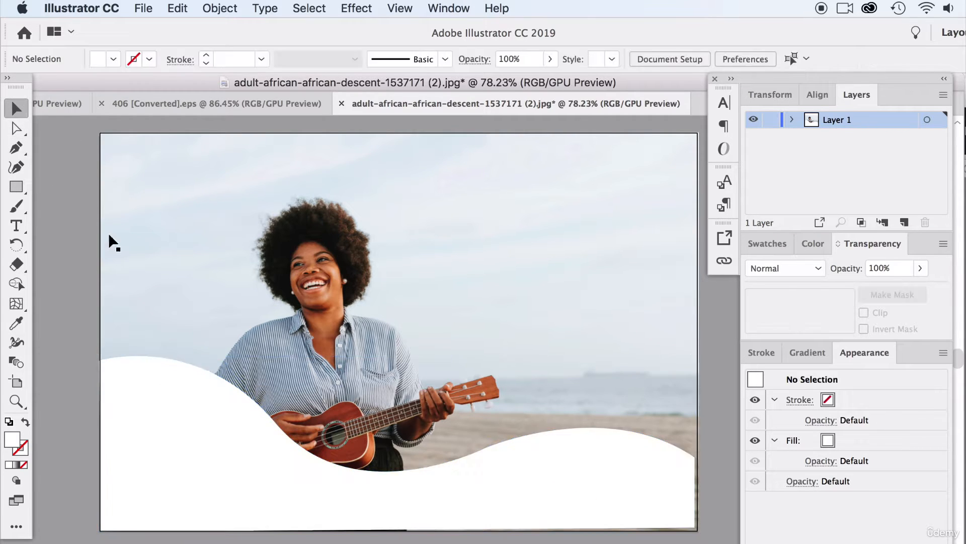
- Add two mesh points to the wave with the Mesh tool, at about X 1.17, Y 4.64 in and X 7.18, Y 4.88 in
{"action": "left_click", "coordinate": [205, 475]}
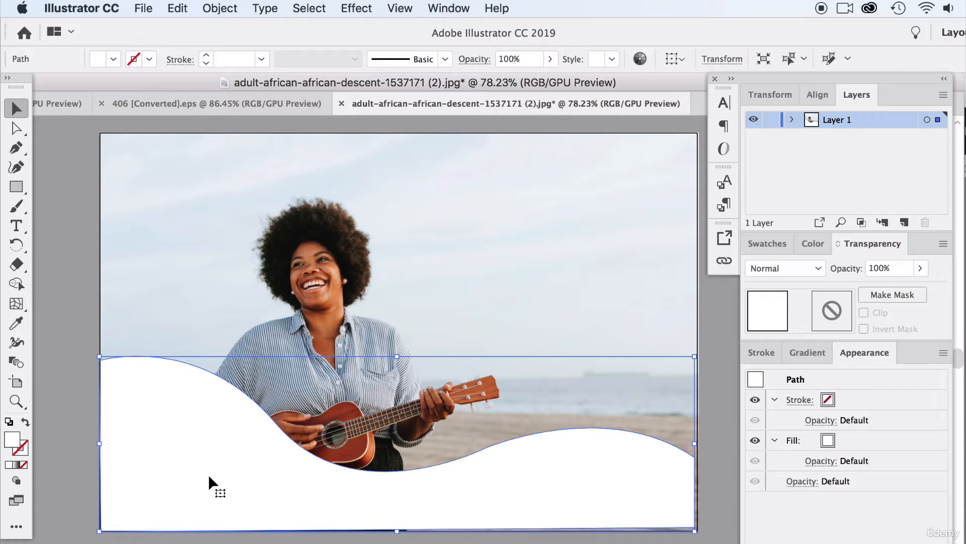
{"action": "mouse_move", "coordinate": [16, 303]}
{"action": "left_mouse_down"}
{"action": "mouse_move", "coordinate": [71, 306]}
{"action": "mouse_move", "coordinate": [80, 323]}
{"action": "mouse_move", "coordinate": [14, 296]}
{"action": "left_mouse_up"}
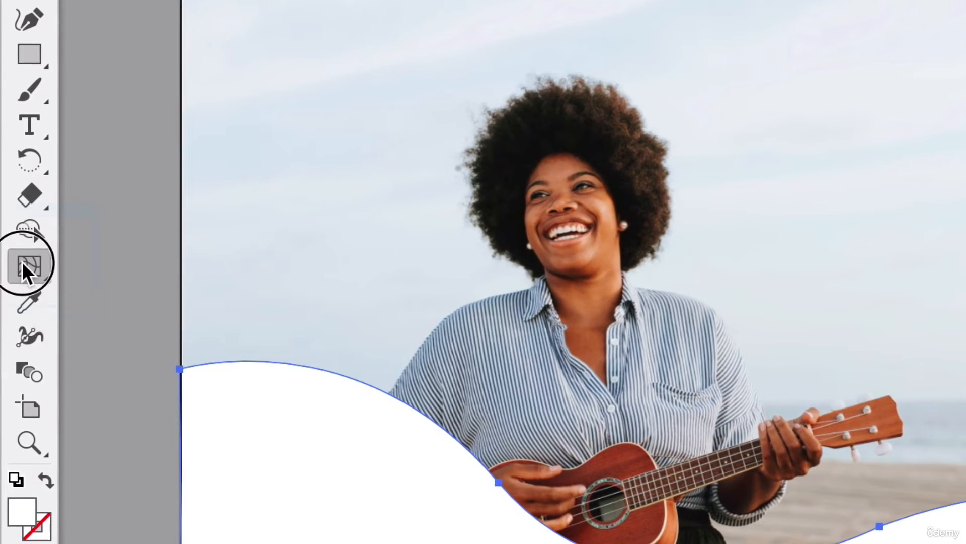
{"action": "left_click_drag", "start_coordinate": [25, 263], "coordinate": [151, 303]}
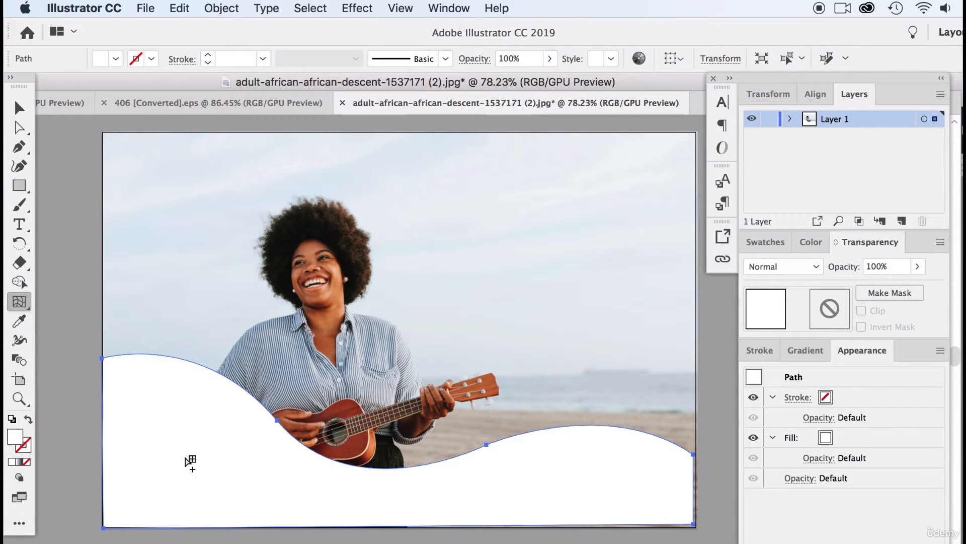
{"action": "left_click", "coordinate": [185, 458]}
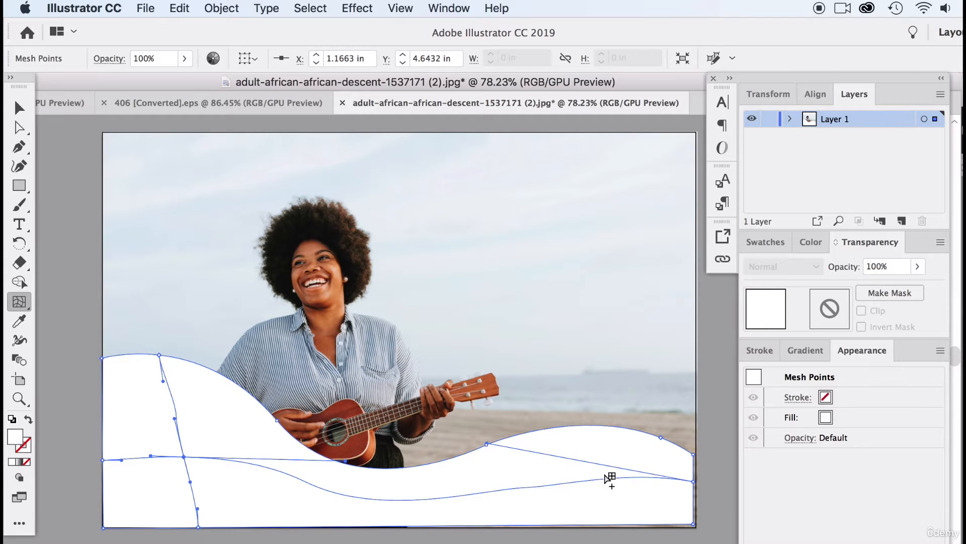
{"action": "left_click", "coordinate": [605, 476]}
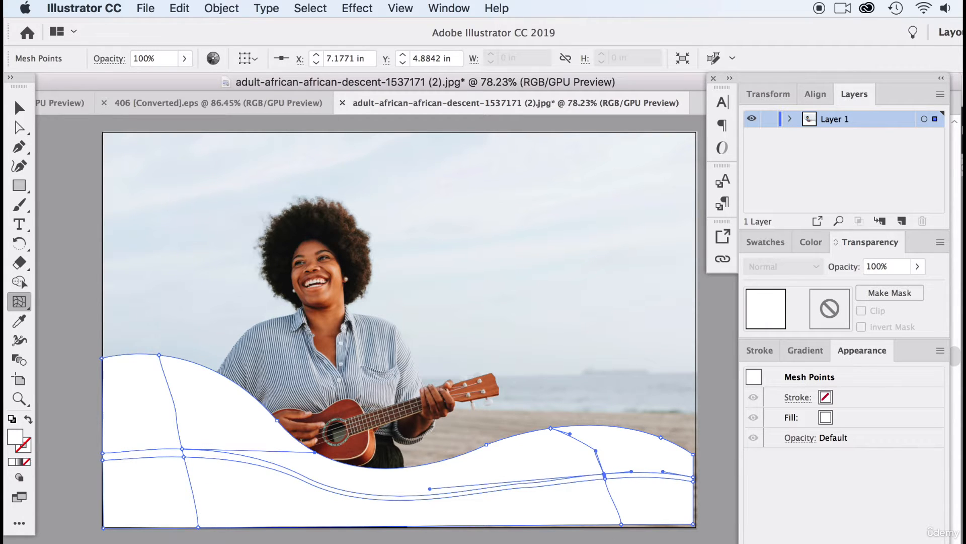
{"action": "left_click", "coordinate": [20, 110]}
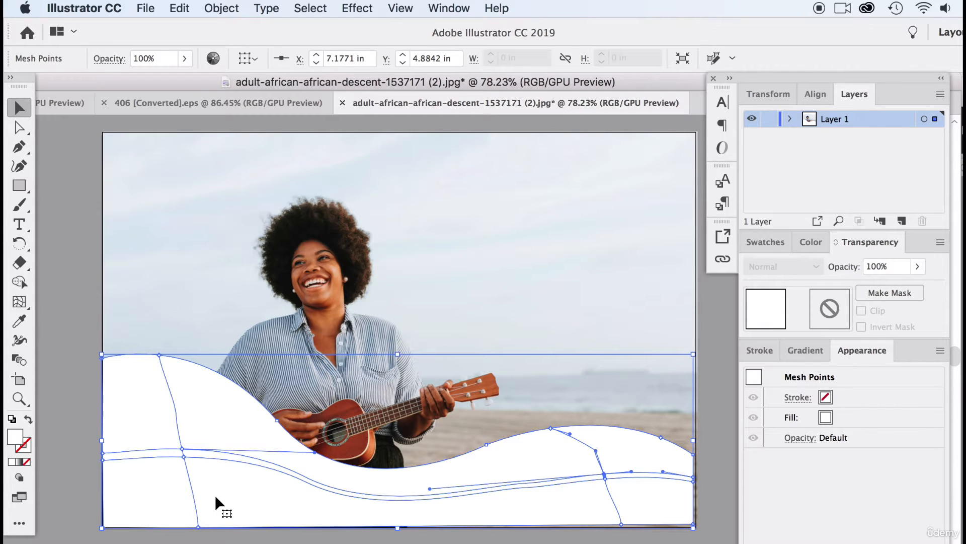
{"action": "scroll", "coordinate": [216, 494], "scroll_direction": "up", "scroll_amount": 2}
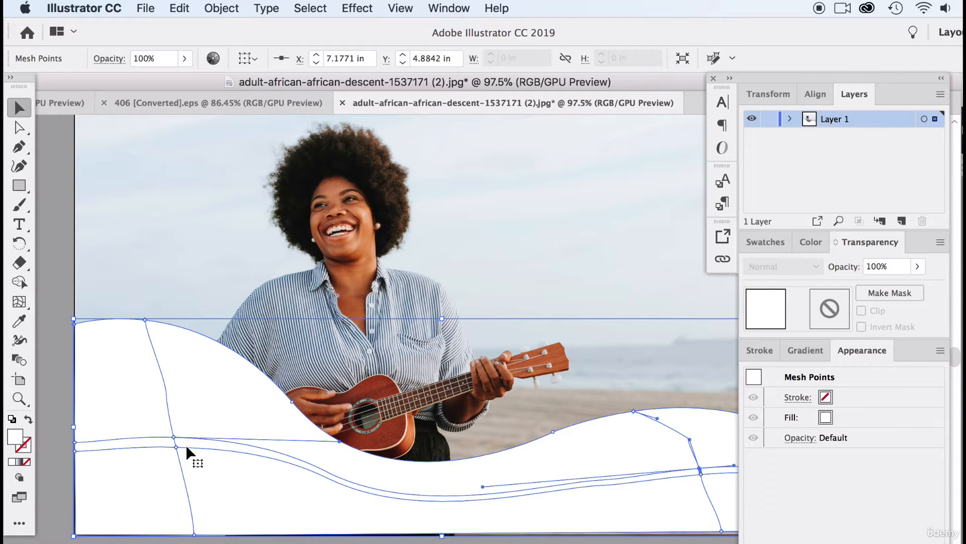
{"action": "double_click", "coordinate": [171, 425]}
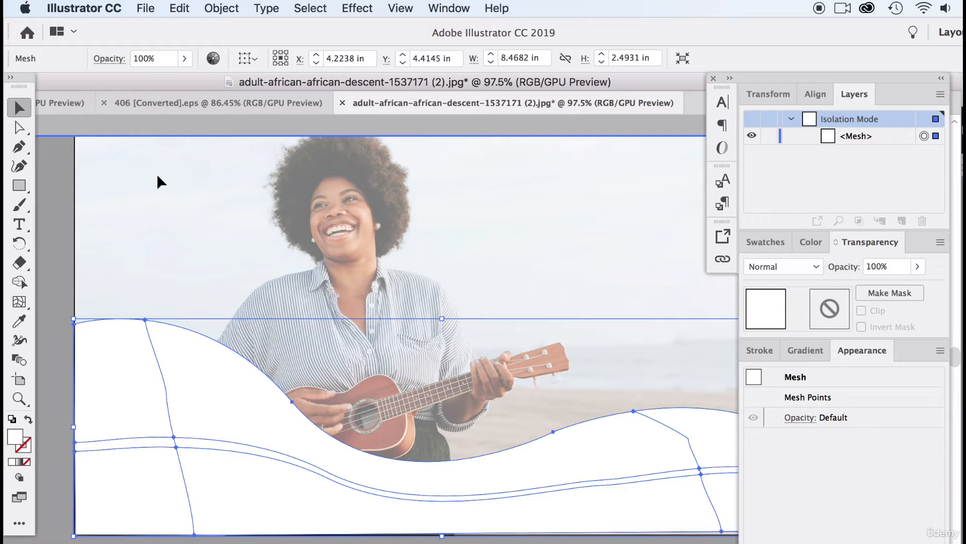
{"action": "left_click_drag", "start_coordinate": [129, 80], "coordinate": [282, 78]}
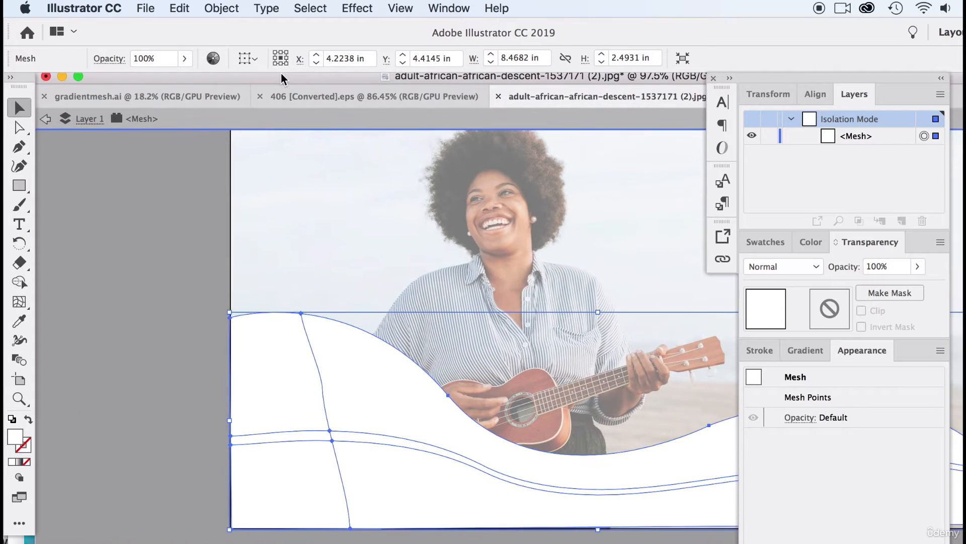
{"action": "left_click", "coordinate": [45, 119]}
{"action": "left_click_drag", "start_coordinate": [138, 78], "coordinate": [85, 86]}
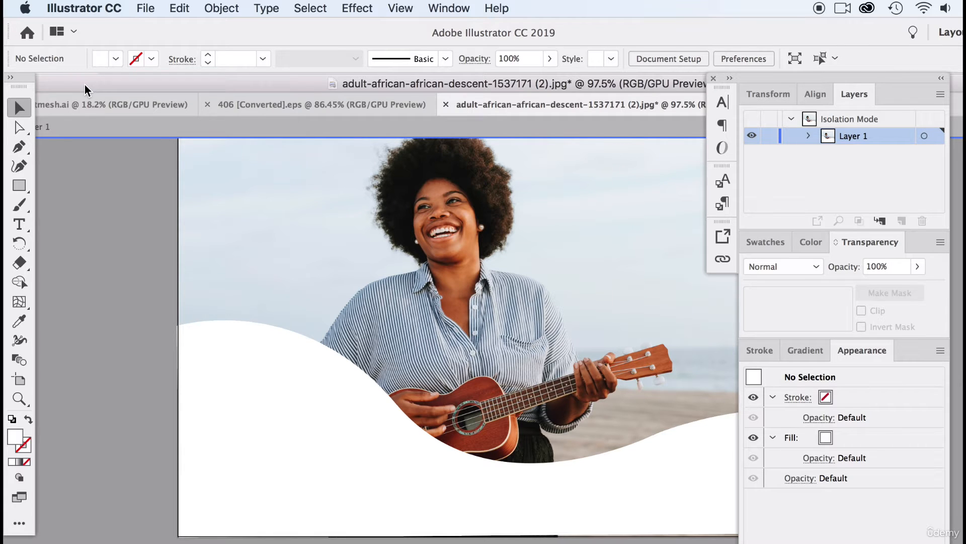
- Colour the upper of the two close mesh points at the wave's left side deep pink with hue 338°
{"action": "left_click", "coordinate": [252, 354]}
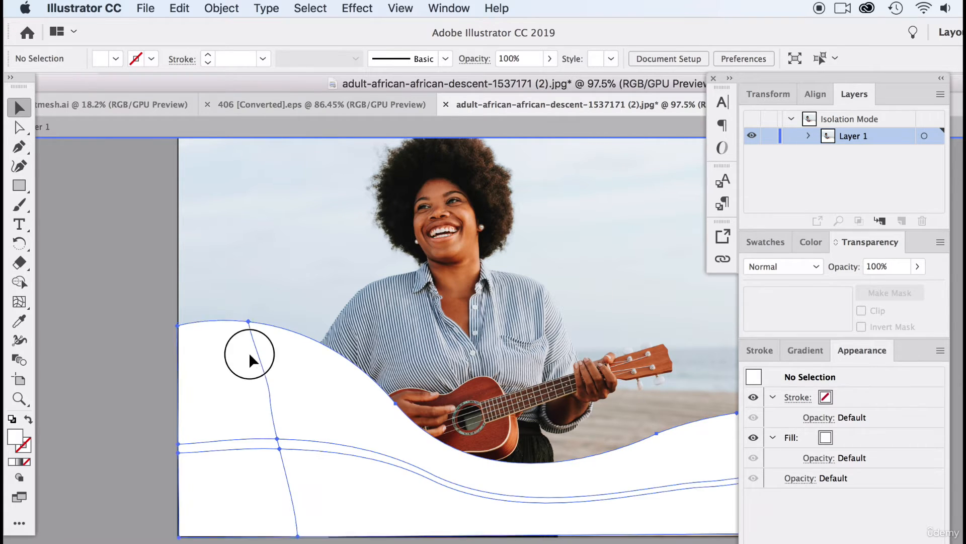
{"action": "left_click", "coordinate": [23, 128]}
{"action": "left_click", "coordinate": [277, 439]}
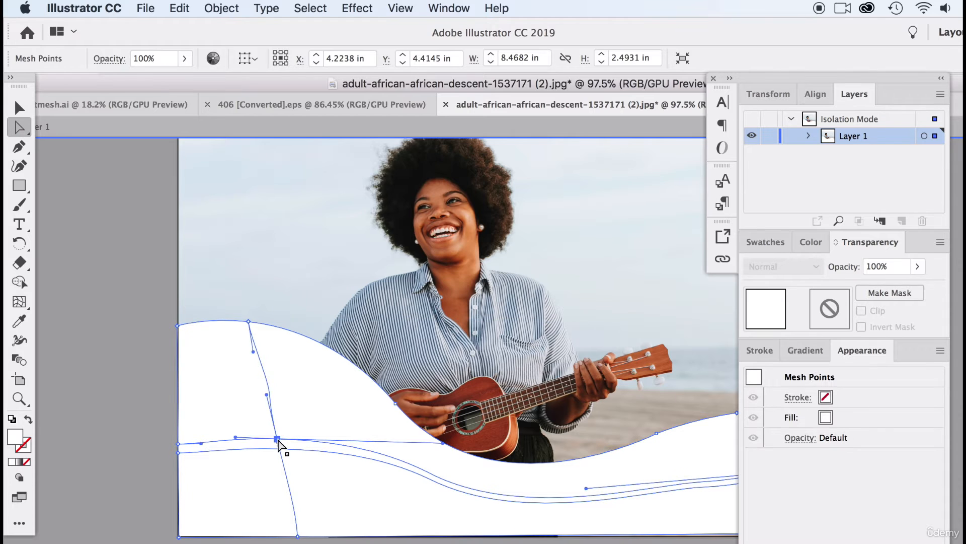
{"action": "double_click", "coordinate": [15, 436]}
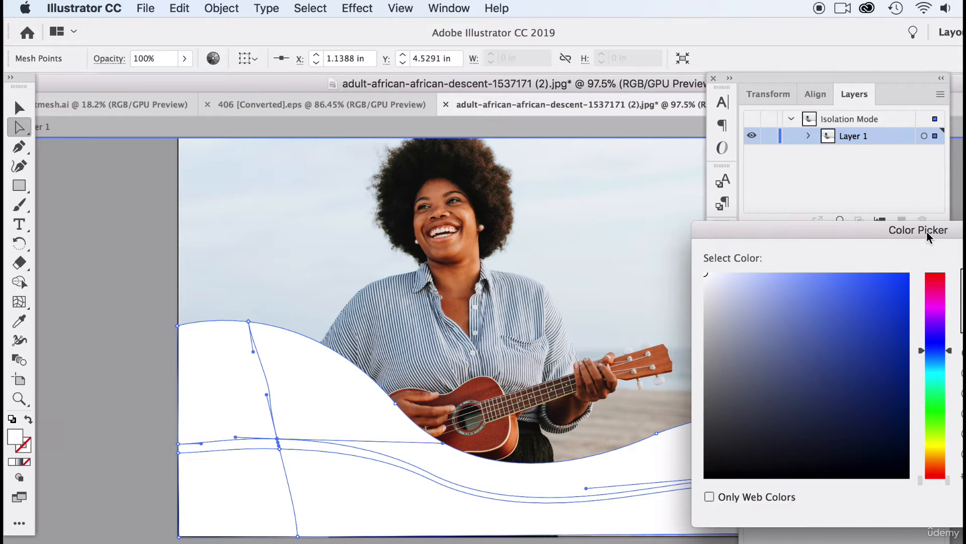
{"action": "left_click_drag", "start_coordinate": [928, 237], "coordinate": [845, 261]}
{"action": "left_click_drag", "start_coordinate": [853, 327], "coordinate": [853, 311]}
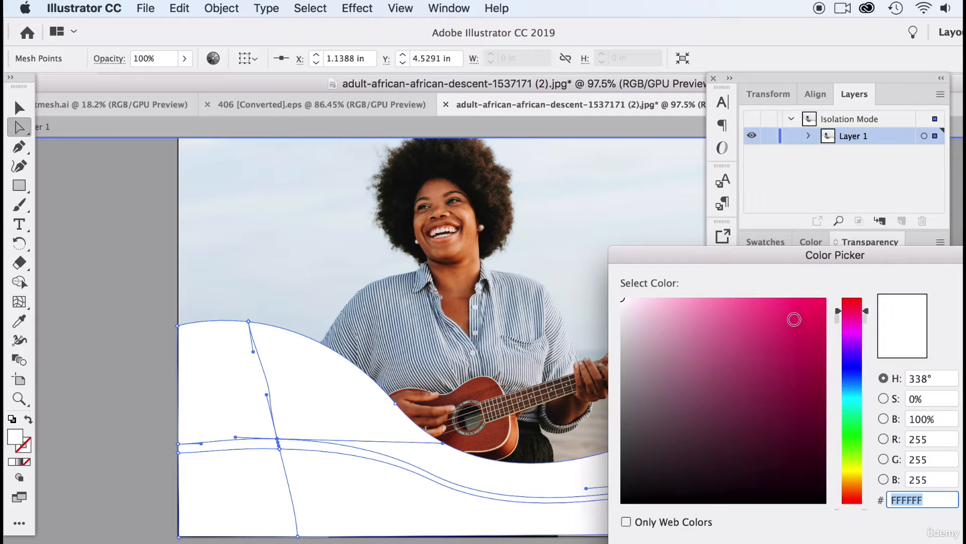
{"action": "left_click", "coordinate": [794, 319]}
{"action": "key", "text": "Return"}
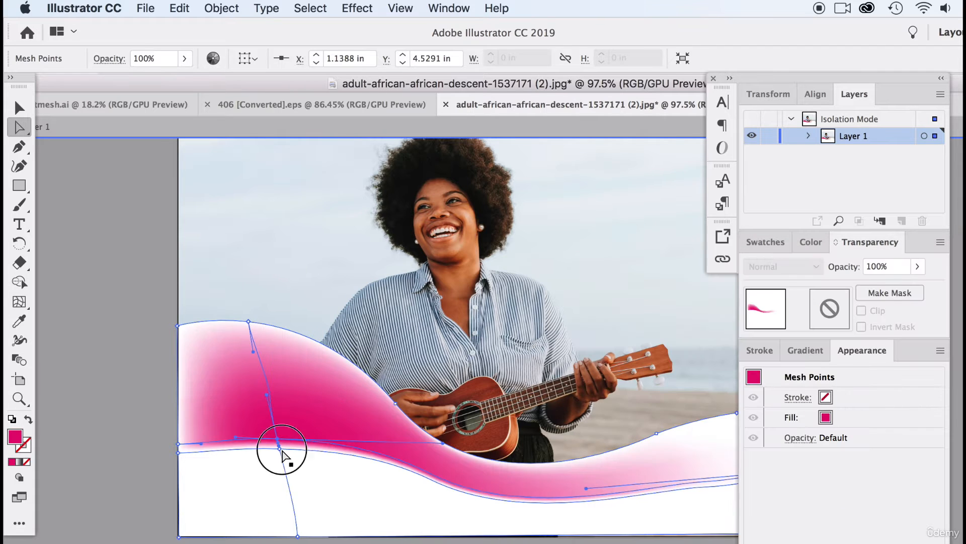
- Colour the mesh point on the wave's crest a light pink, sampled from the gradient and lightened
{"action": "left_click", "coordinate": [282, 450]}
{"action": "left_click", "coordinate": [296, 431]}
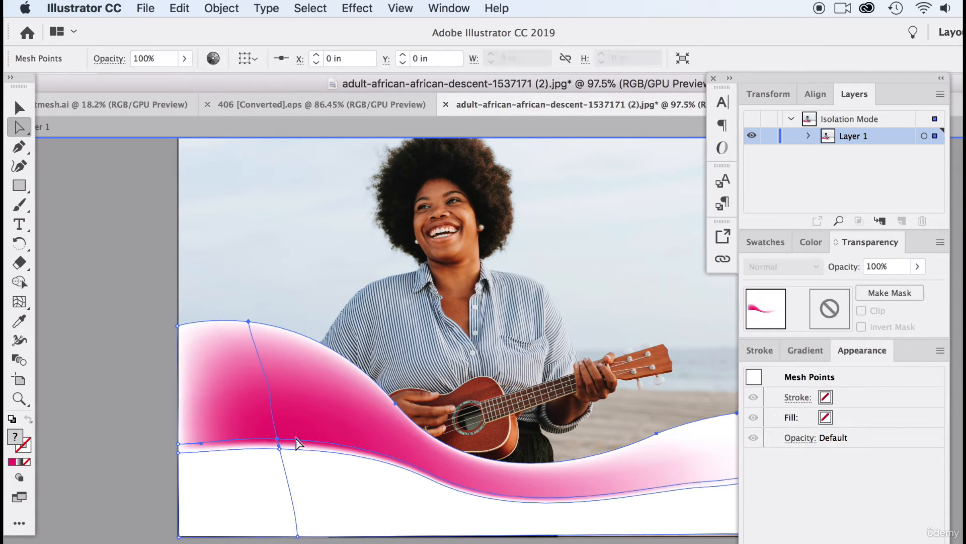
{"action": "left_click", "coordinate": [396, 404]}
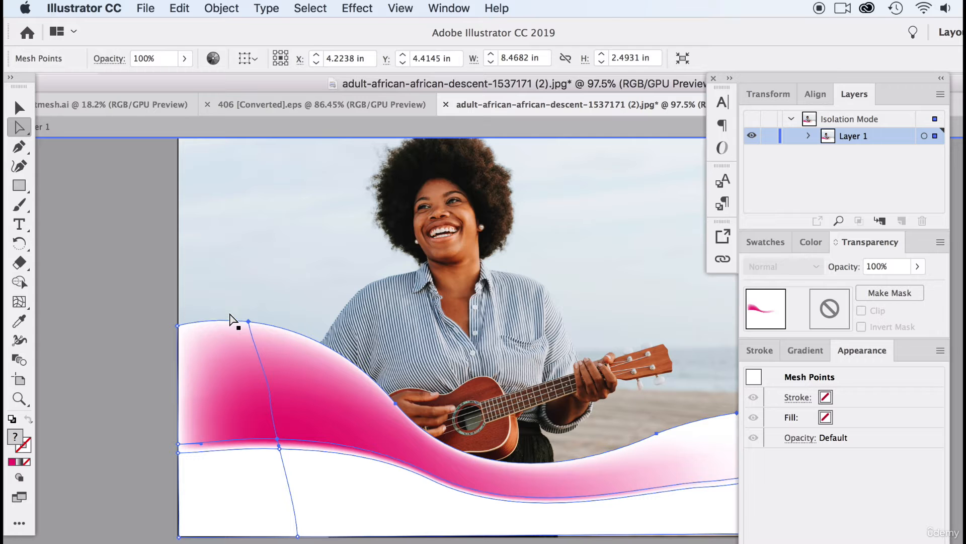
{"action": "left_click", "coordinate": [248, 321]}
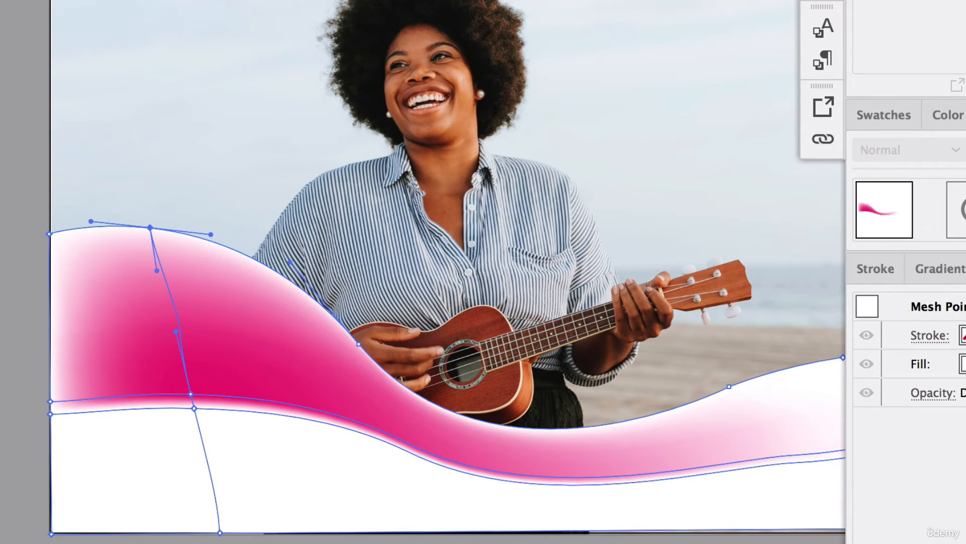
{"action": "left_click", "coordinate": [228, 360]}
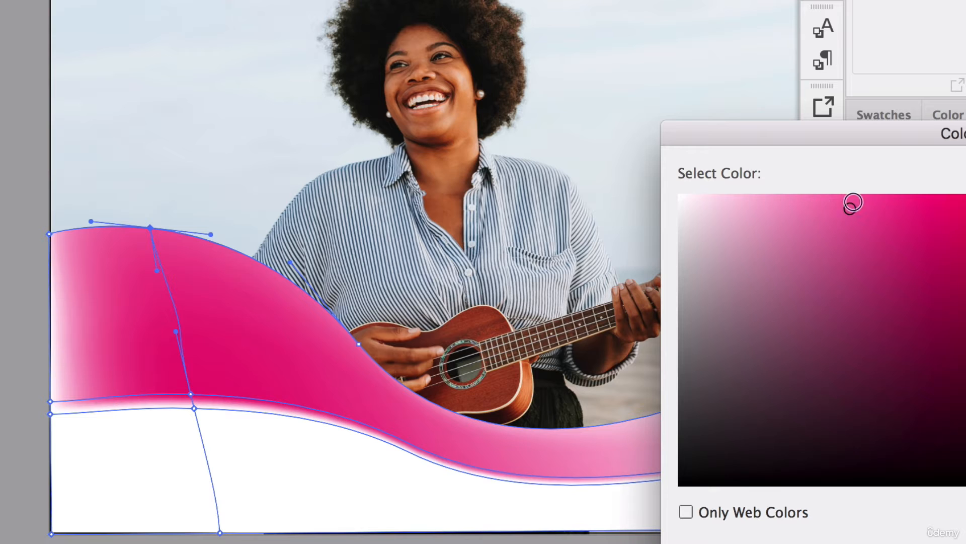
{"action": "left_click_drag", "start_coordinate": [852, 205], "coordinate": [794, 192]}
{"action": "key", "text": "Return"}
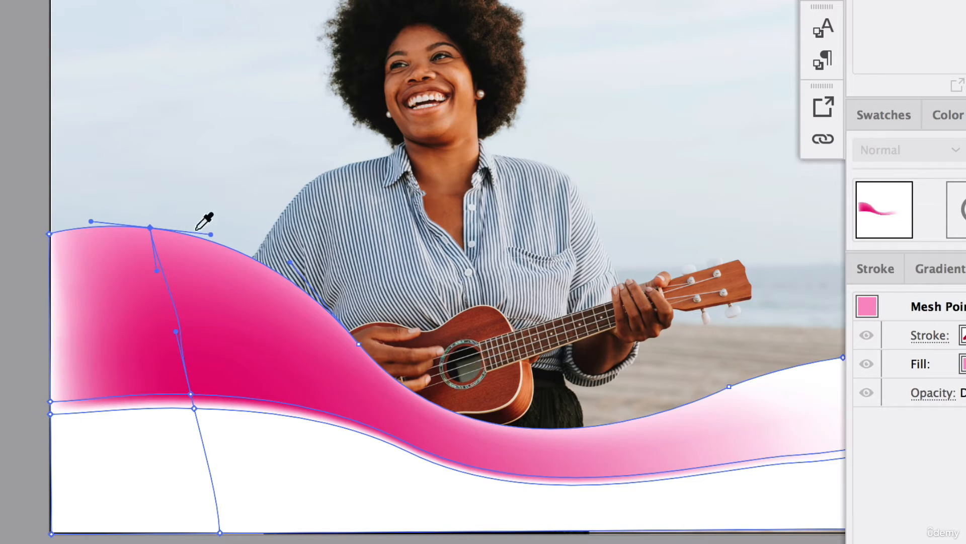
- Move the mesh point just below the deep pink one downwards and reshape its horizontal handles into a diagonal curve
{"action": "left_click", "coordinate": [359, 344]}
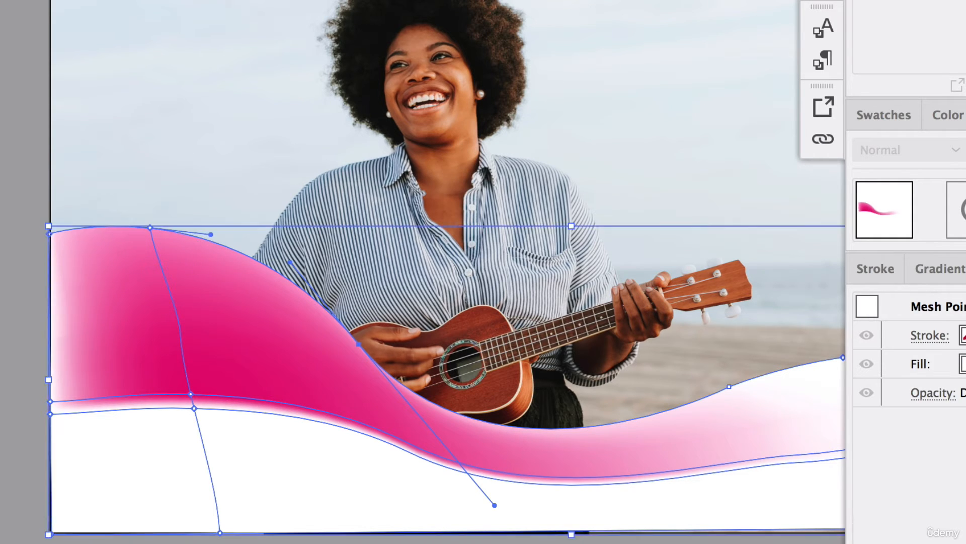
{"action": "left_click", "coordinate": [196, 408]}
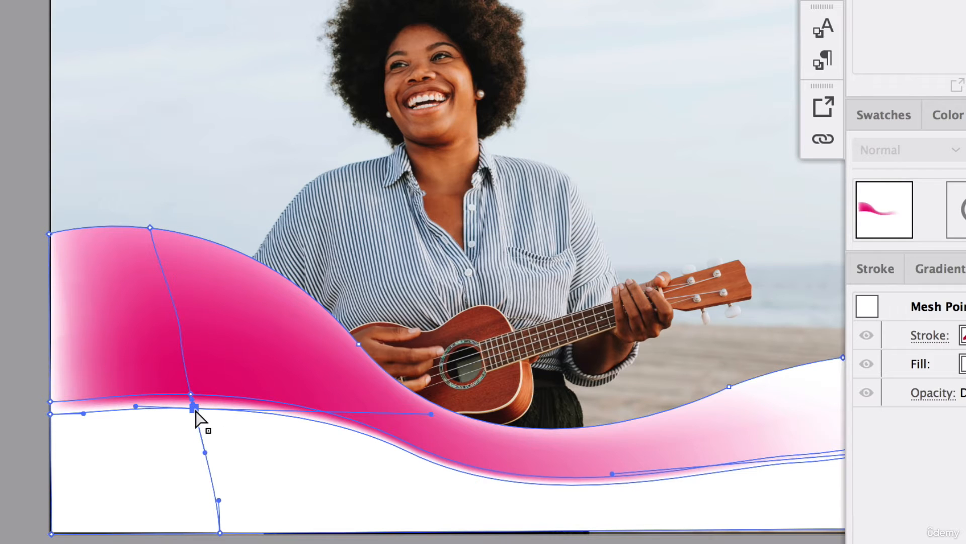
{"action": "left_click_drag", "start_coordinate": [197, 407], "coordinate": [200, 468]}
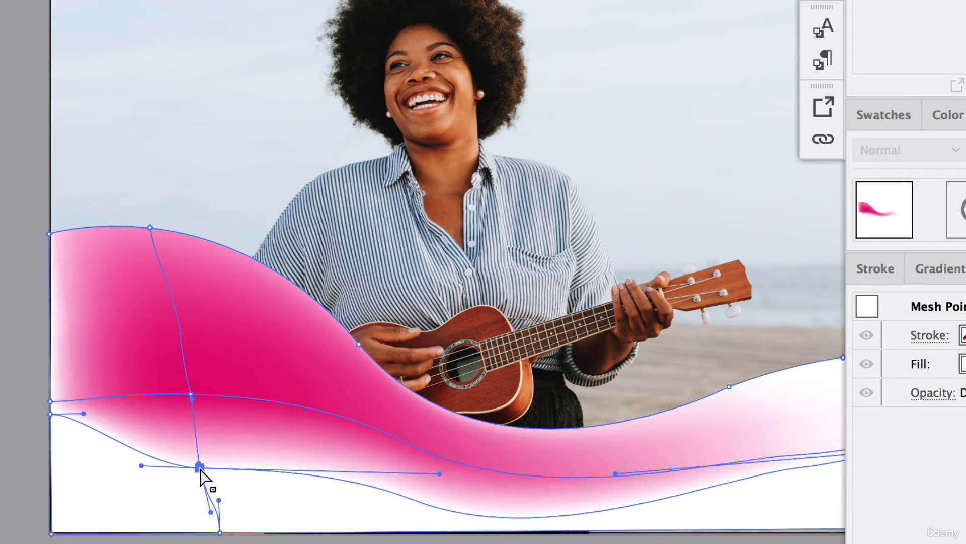
{"action": "left_click_drag", "start_coordinate": [440, 474], "coordinate": [316, 411]}
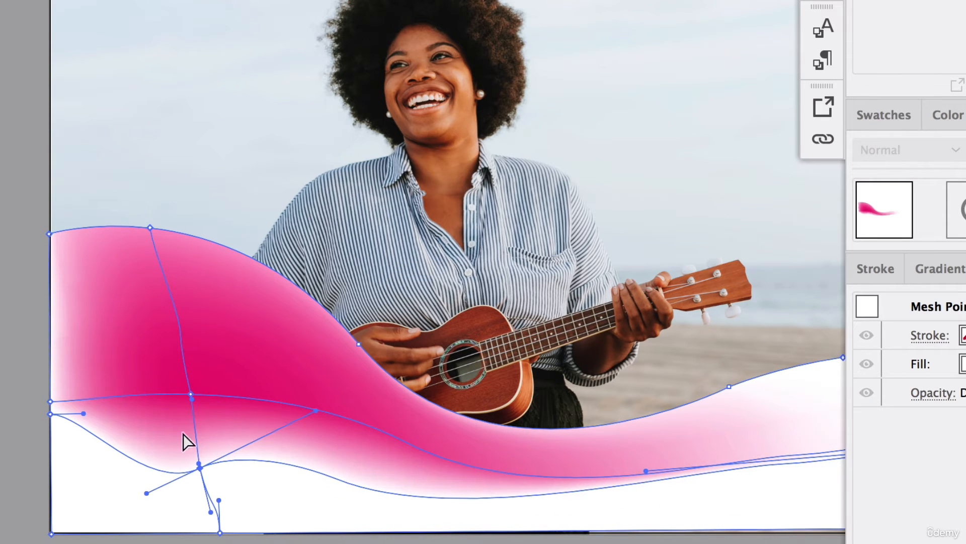
{"action": "left_click_drag", "start_coordinate": [146, 493], "coordinate": [56, 519]}
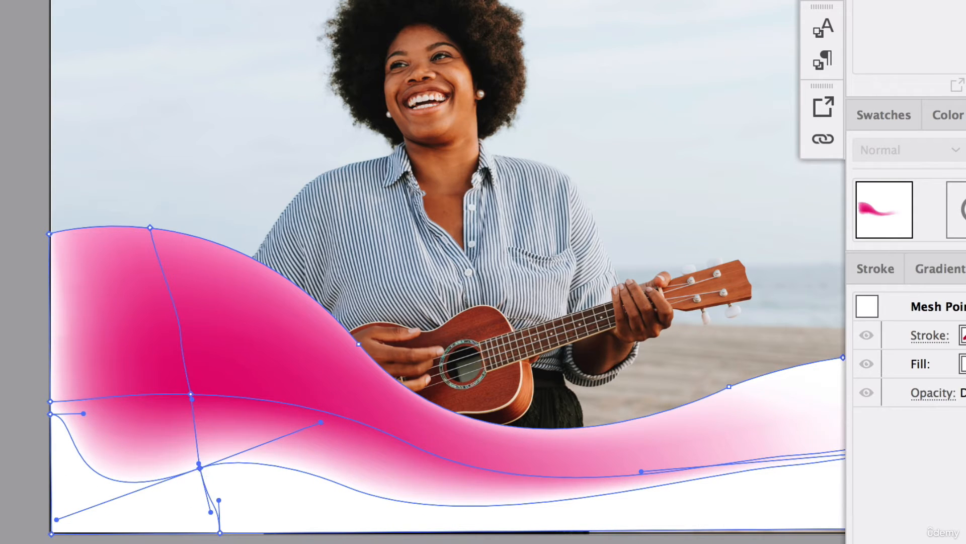
- Colour the lowered mesh point purple (#B360F4) by sampling the gradient's pink and shifting its hue to 275°
{"action": "left_click", "coordinate": [255, 338]}
{"action": "double_click", "coordinate": [2, 385]}
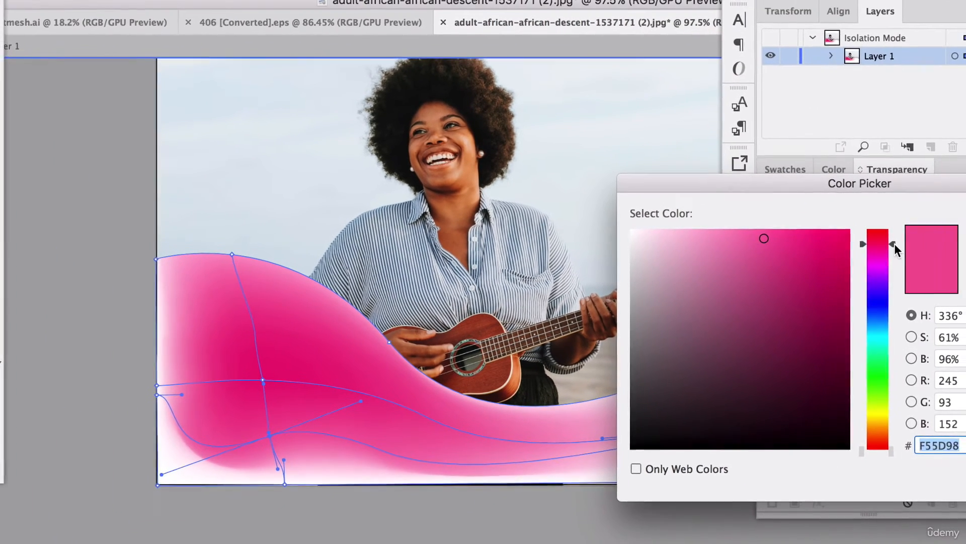
{"action": "left_click_drag", "start_coordinate": [893, 244], "coordinate": [892, 277]}
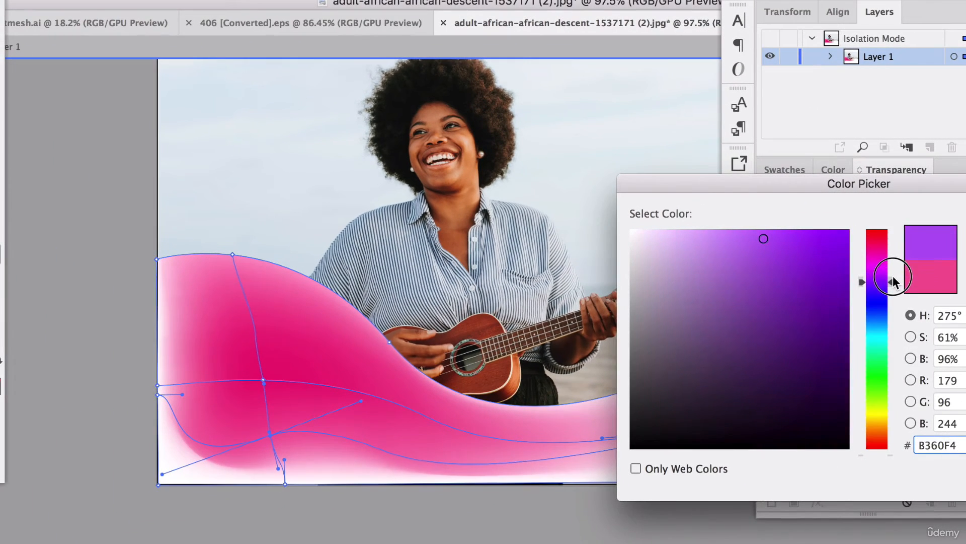
{"action": "key", "text": "Return"}
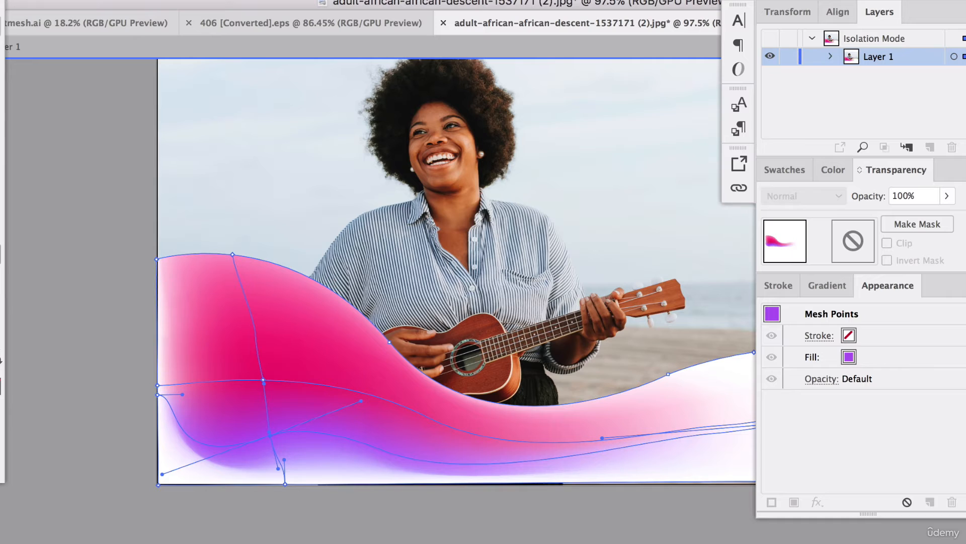
{"action": "key", "text": "v"}
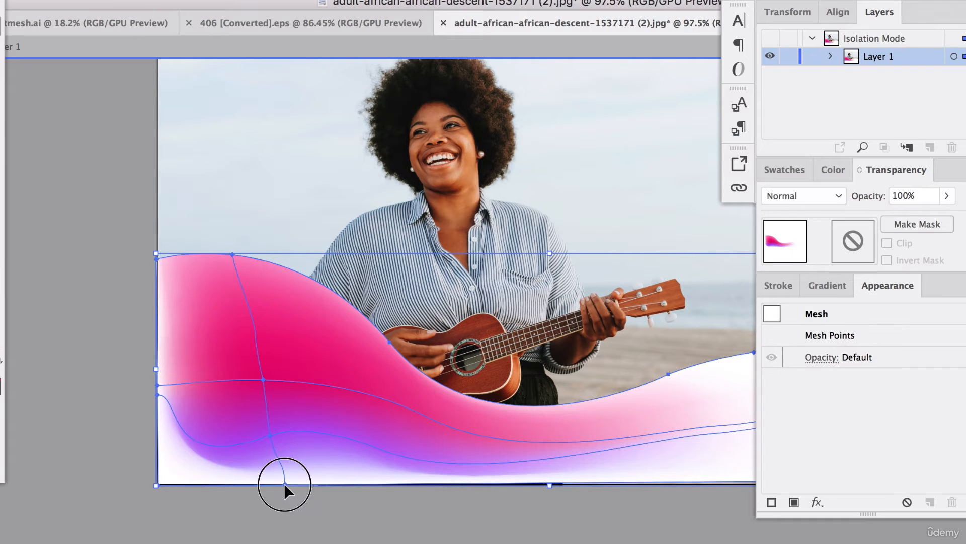
- Colour the mesh point on the wave's bottom edge dark purple (#692D9E) by sampling the gradient's purple and darkening it
{"action": "key", "text": "a"}
{"action": "left_click", "coordinate": [287, 486]}
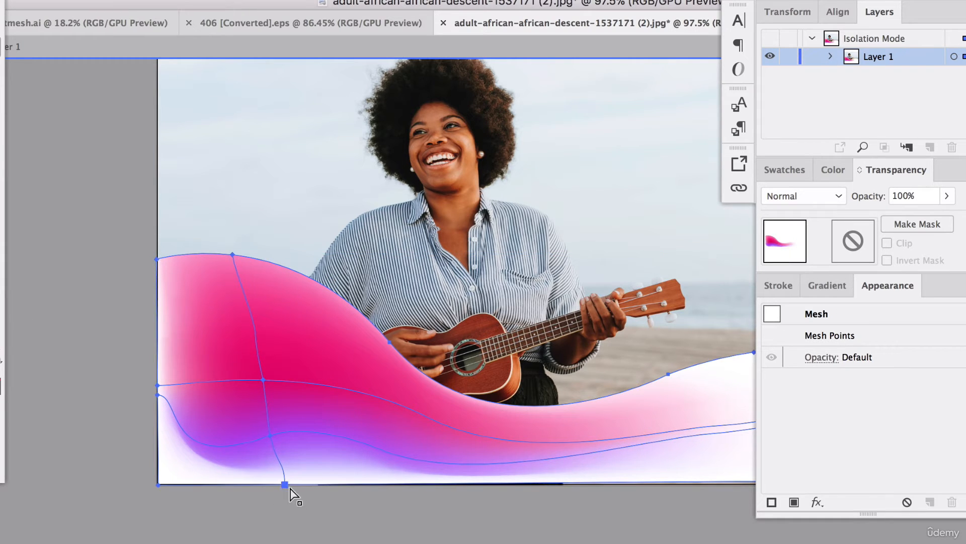
{"action": "left_click", "coordinate": [267, 447]}
{"action": "double_click", "coordinate": [1, 371]}
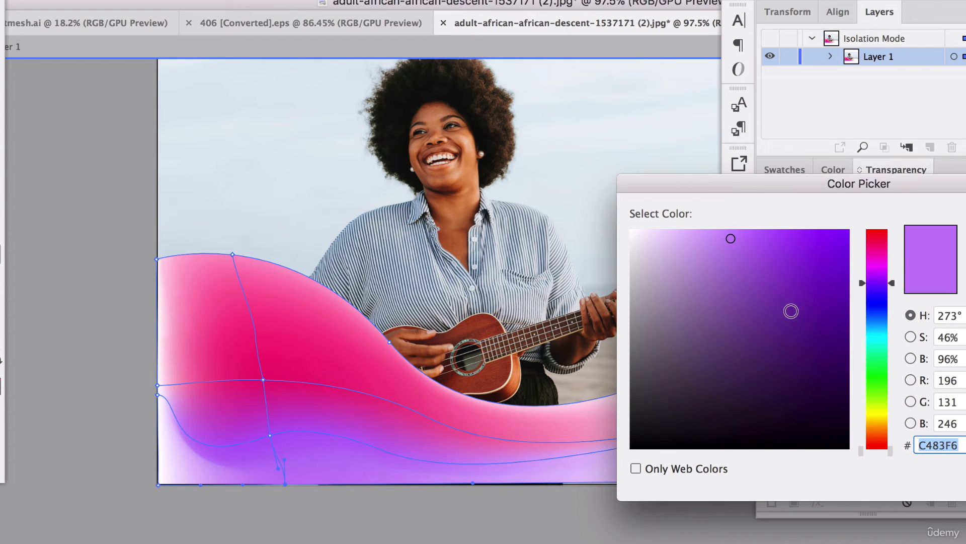
{"action": "left_click", "coordinate": [789, 312]}
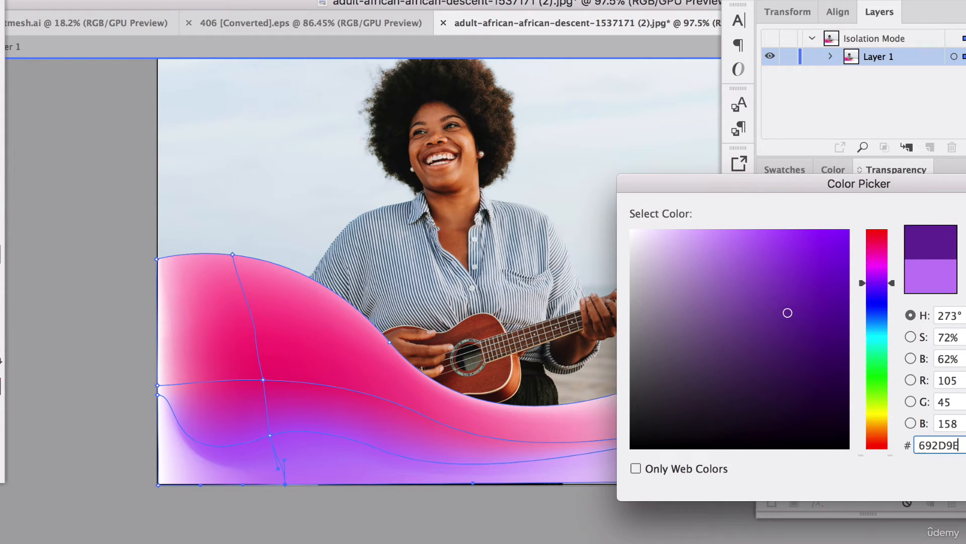
{"action": "key", "text": "Return"}
{"action": "left_click", "coordinate": [1, 20]}
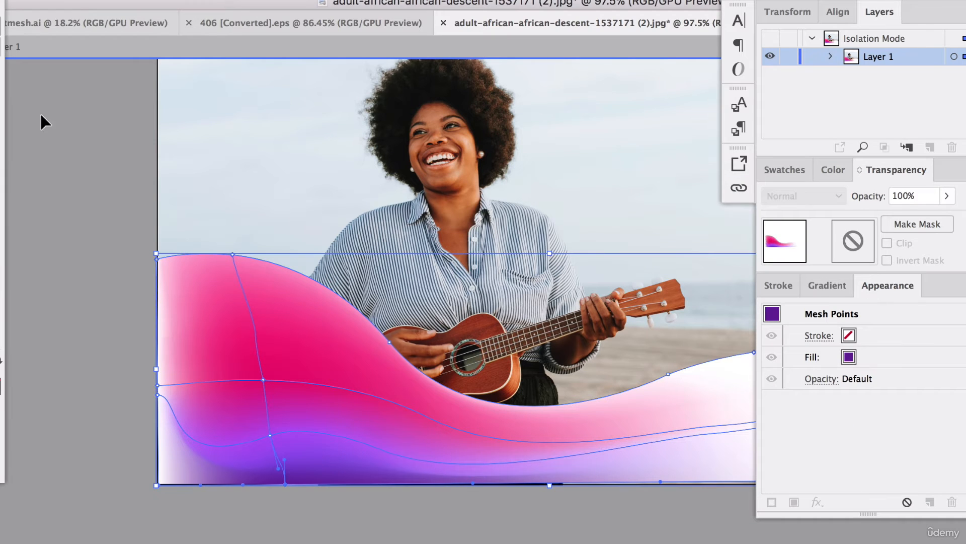
- Move the lower mesh point on the wave's left edge downwards and angle its inner handle diagonally upwards
{"action": "left_click_drag", "start_coordinate": [159, 393], "coordinate": [159, 440]}
{"action": "key", "text": "super+z"}
{"action": "left_click", "coordinate": [4, 46]}
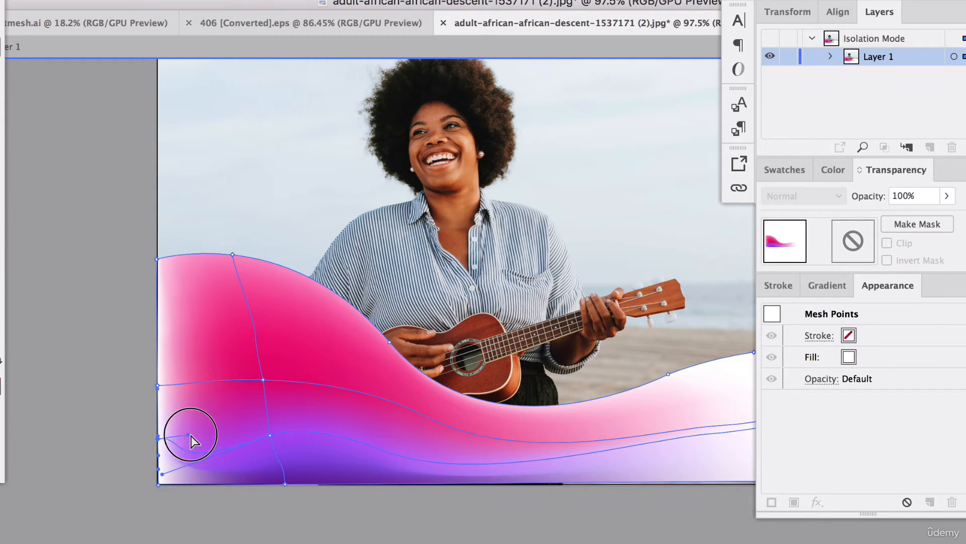
{"action": "left_click_drag", "start_coordinate": [213, 421], "coordinate": [222, 408]}
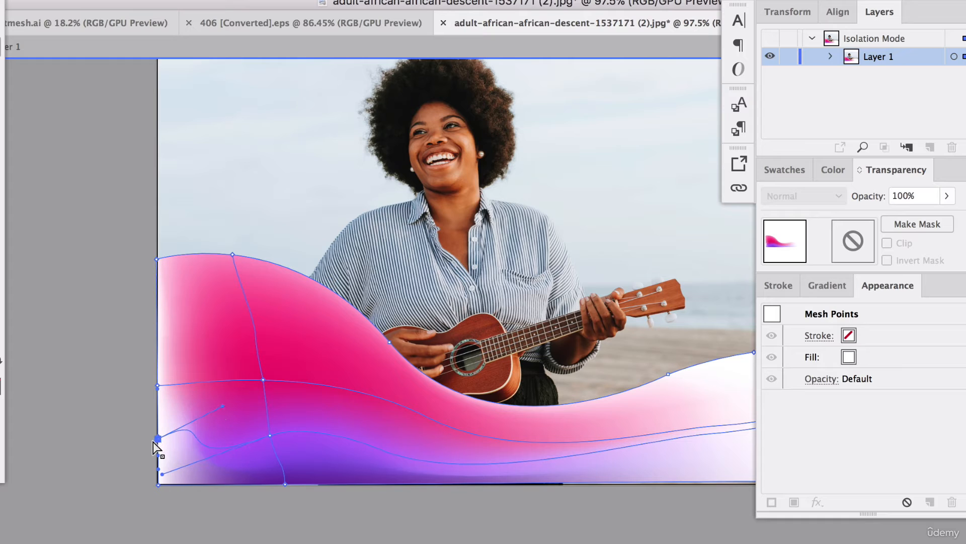
- Colour the lowered left-edge mesh point blue (#423EE5) by sampling a purple and shifting its hue to 244°
{"action": "left_click", "coordinate": [324, 467]}
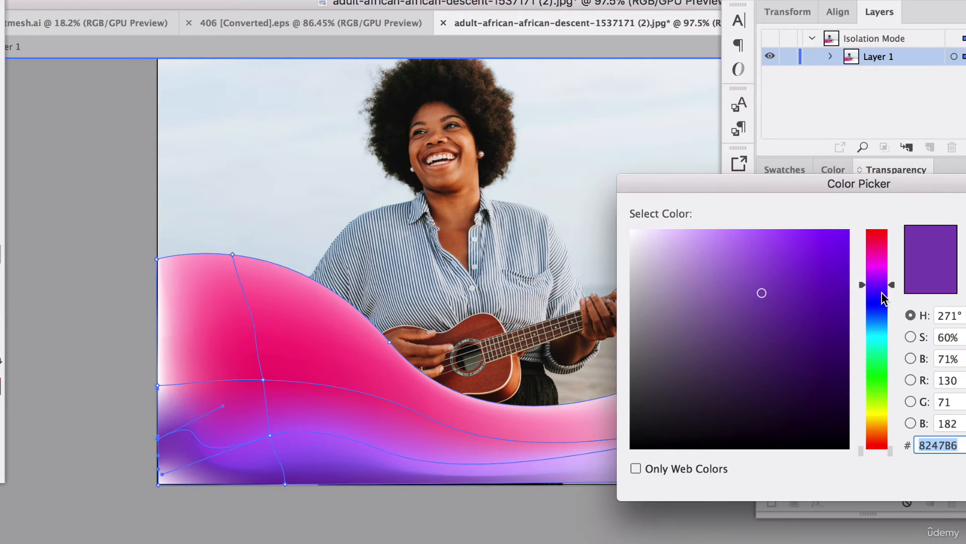
{"action": "left_click_drag", "start_coordinate": [891, 283], "coordinate": [892, 301]}
{"action": "left_click", "coordinate": [789, 252]}
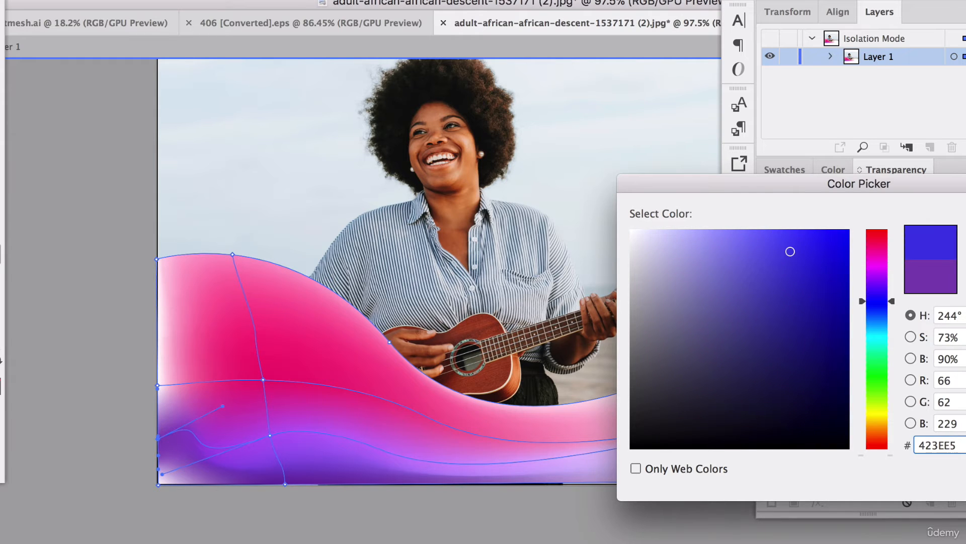
{"action": "key", "text": "Return"}
- Colour the middle mesh point on the wave's left edge blue and the top-left corner point orange
{"action": "key", "text": "v"}
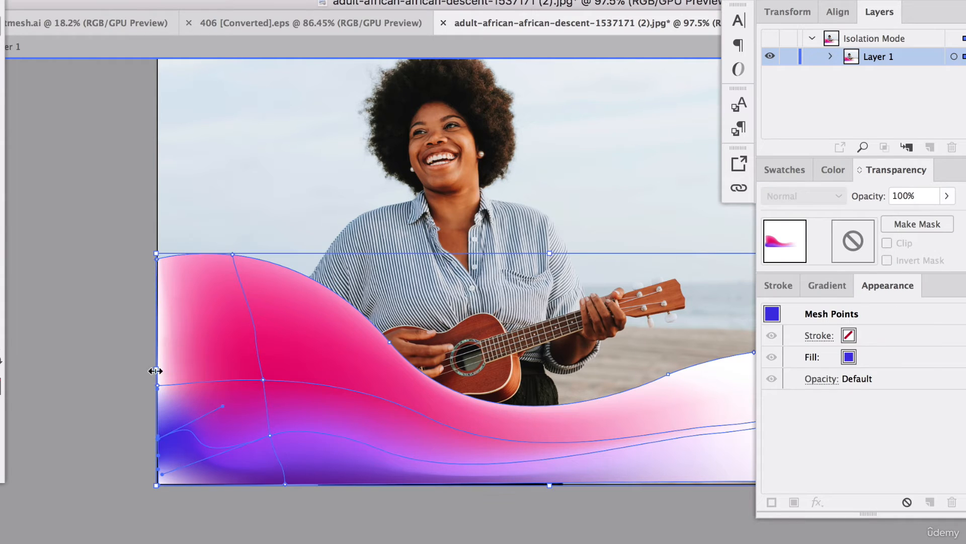
{"action": "left_click", "coordinate": [159, 386]}
{"action": "key", "text": "a"}
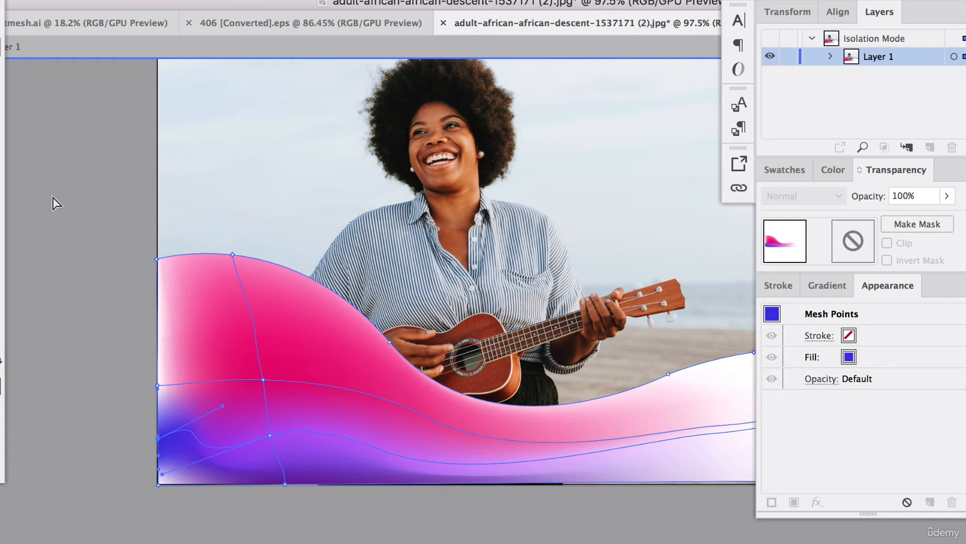
{"action": "left_click", "coordinate": [158, 386]}
{"action": "scroll", "coordinate": [270, 273], "scroll_direction": "right", "scroll_amount": 3}
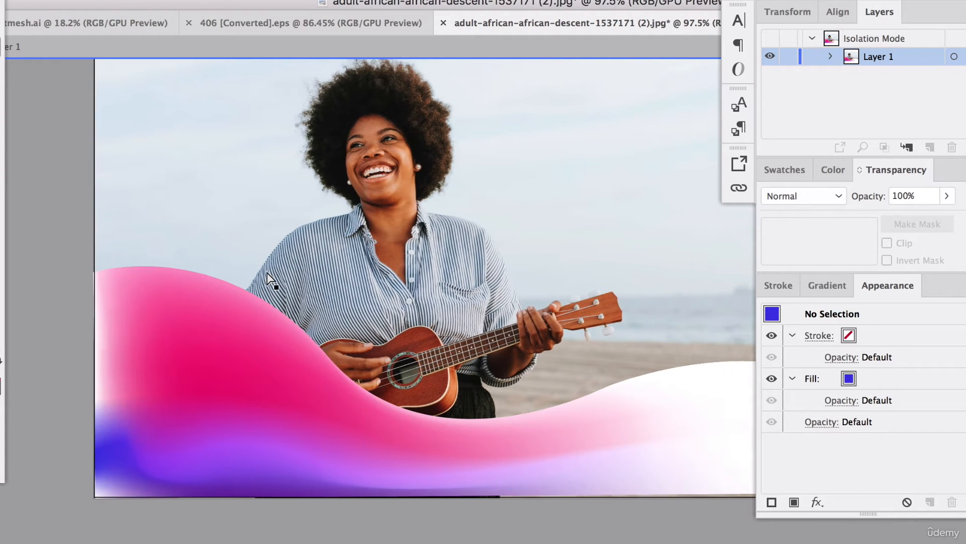
{"action": "scroll", "coordinate": [578, 453], "scroll_direction": "right", "scroll_amount": 1}
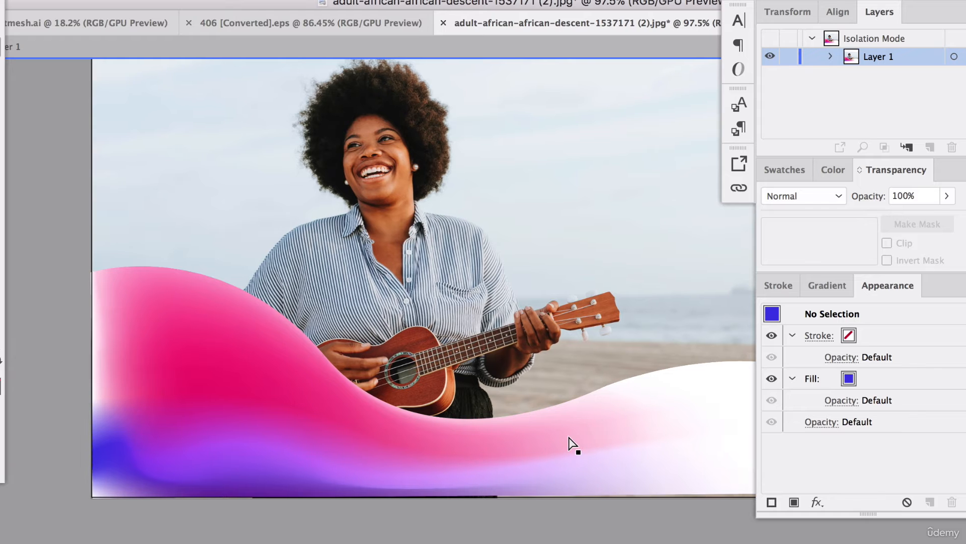
{"action": "left_click", "coordinate": [118, 353]}
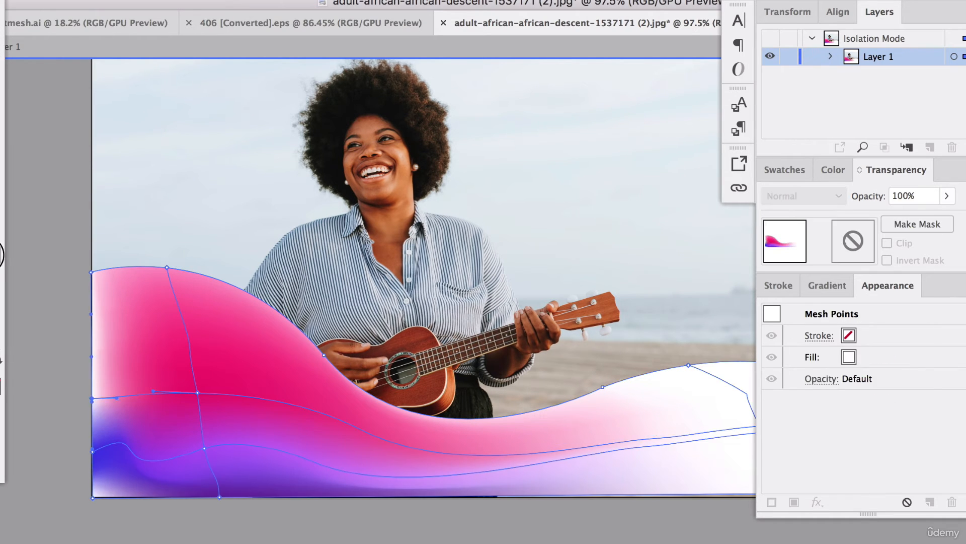
{"action": "scroll", "coordinate": [105, 224], "scroll_direction": "up", "scroll_amount": 3}
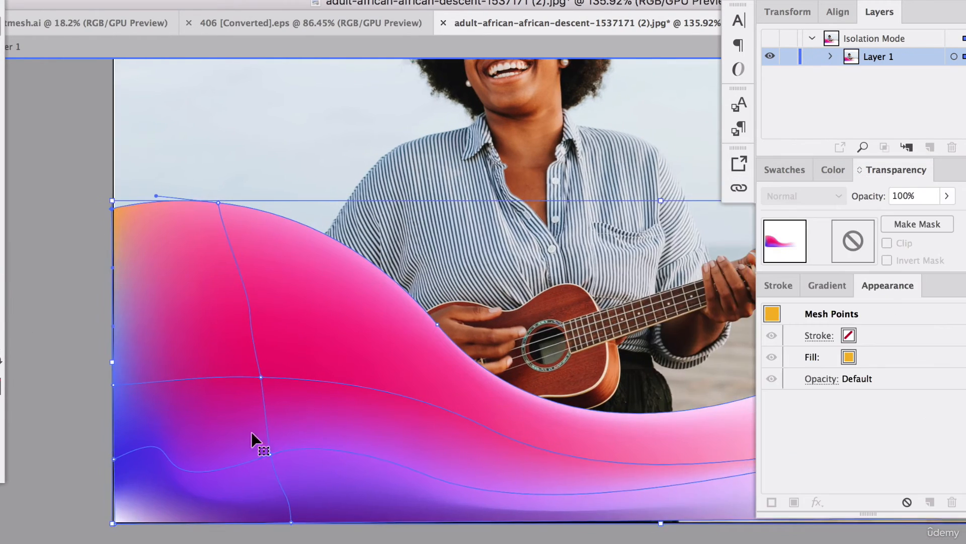
- Colour the bottom-left corner mesh point dark purple and pick a saturated orange for the point on the wave's descending edge
{"action": "key", "text": "super+z"}
{"action": "key", "text": "super+z"}
{"action": "scroll", "coordinate": [20, 169], "scroll_direction": "right", "scroll_amount": 4}
{"action": "left_click", "coordinate": [20, 169]}
{"action": "key", "text": "super+z"}
{"action": "key", "text": "super+z"}
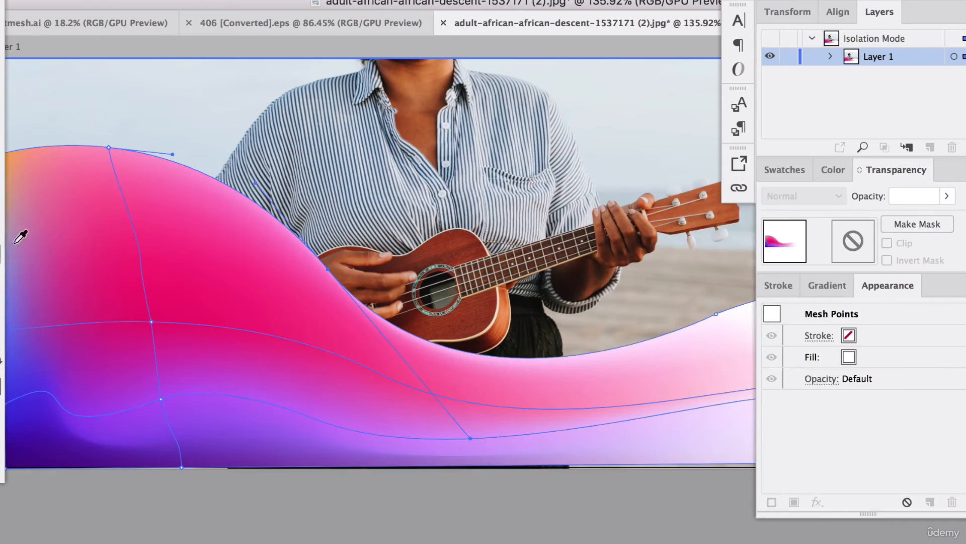
{"action": "scroll", "coordinate": [100, 179], "scroll_direction": "left", "scroll_amount": 3}
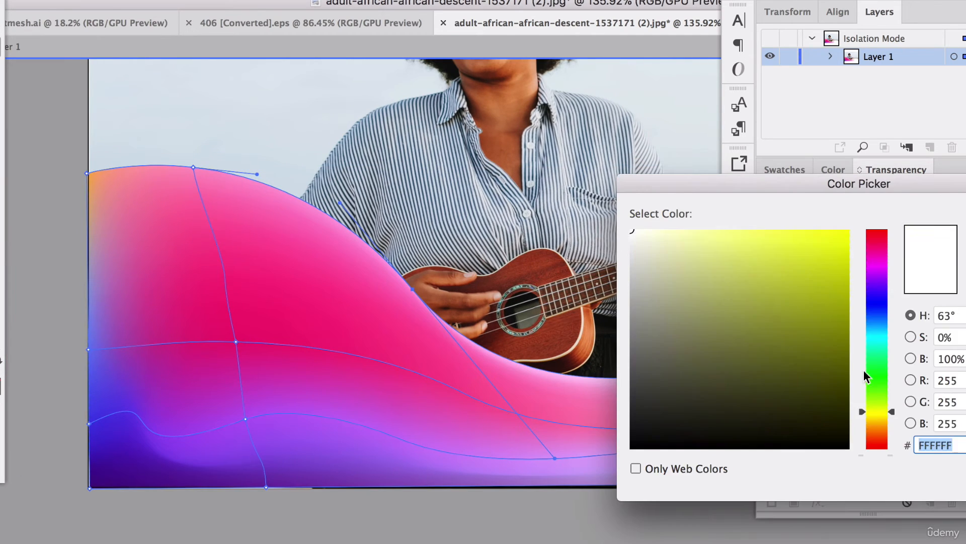
{"action": "left_click", "coordinate": [876, 427]}
{"action": "left_click", "coordinate": [818, 242]}
{"action": "scroll", "coordinate": [552, 329], "scroll_direction": "right", "scroll_amount": 5}
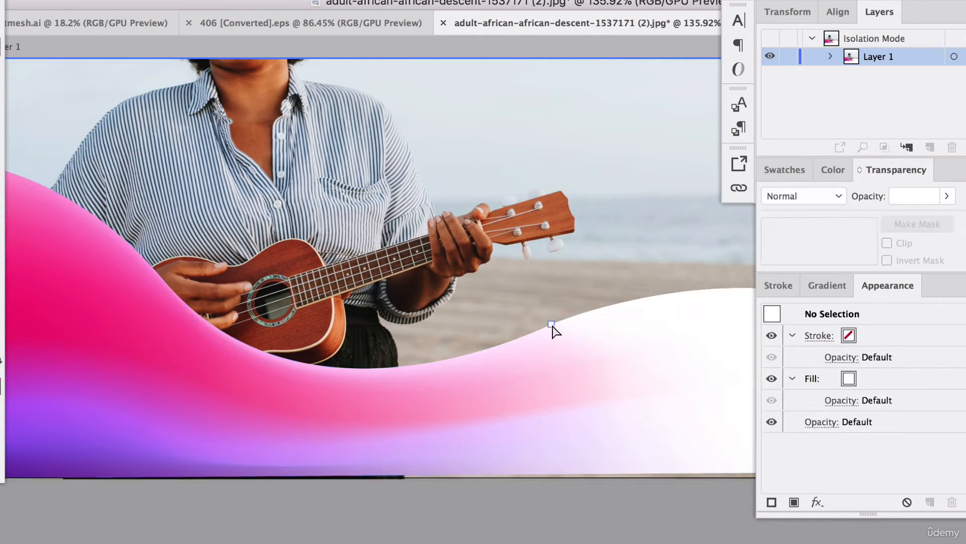
- Colour the mesh points along the rising edge and crest of the wave's right hump purple
{"action": "left_click", "coordinate": [550, 324]}
{"action": "key", "text": "i"}
{"action": "scroll", "coordinate": [180, 312], "scroll_direction": "right", "scroll_amount": 3}
{"action": "left_click", "coordinate": [523, 317], "text": "super"}
{"action": "left_click", "coordinate": [61, 352]}
- Colour the right hump's upper interior mesh point coral, and lower the point beneath it and colour it indigo
{"action": "left_click", "coordinate": [621, 405], "text": "super"}
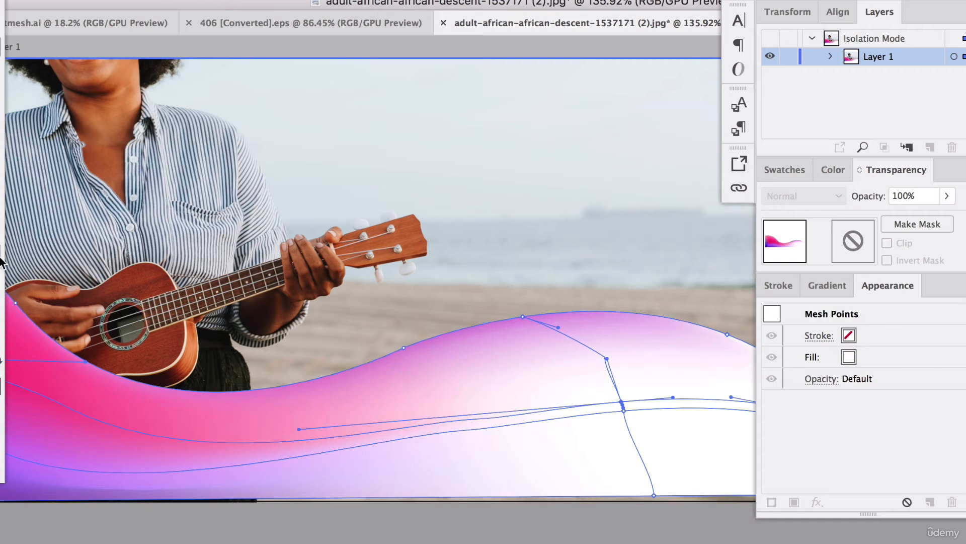
{"action": "left_click", "coordinate": [30, 370]}
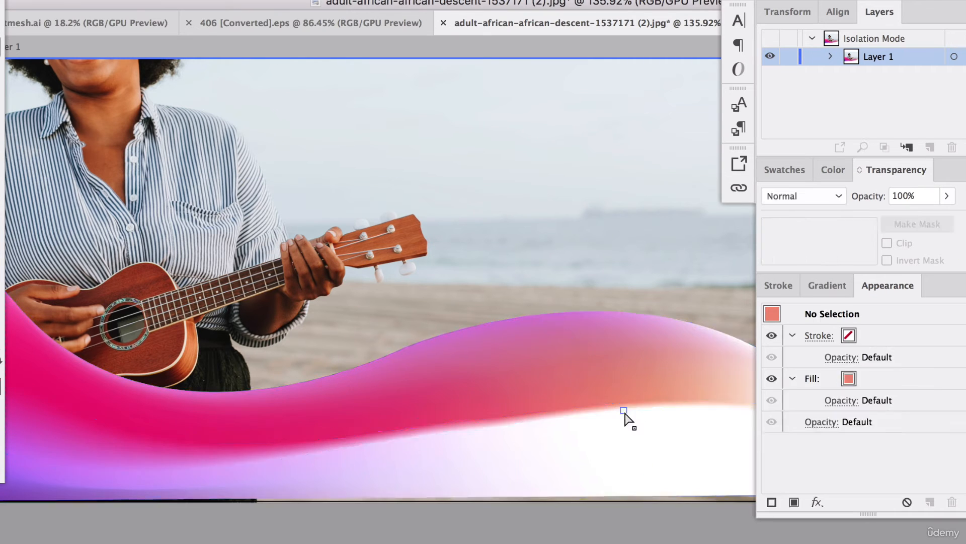
{"action": "left_click", "coordinate": [615, 448]}
{"action": "scroll", "coordinate": [97, 462], "scroll_direction": "left", "scroll_amount": 3}
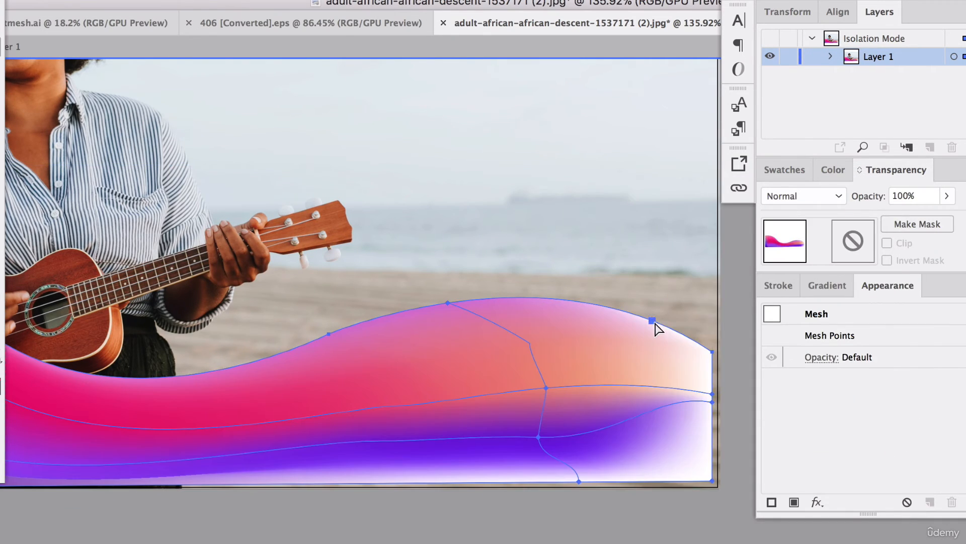
- Colour the wave's right-end mesh points orange and deep pink, moving the lower edge point down and the nearby indigo interior point left
{"action": "left_click", "coordinate": [887, 421]}
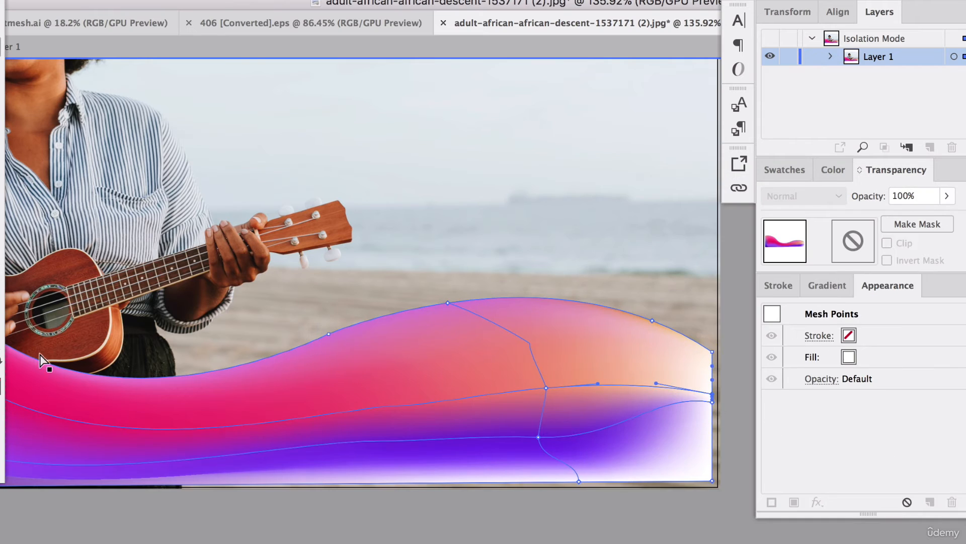
{"action": "left_click", "coordinate": [712, 439]}
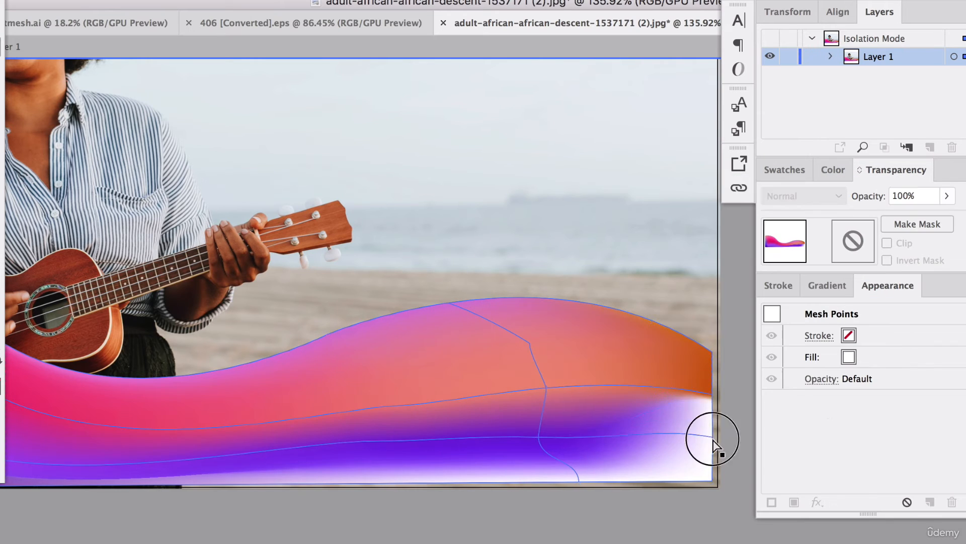
{"action": "left_click_drag", "start_coordinate": [539, 437], "coordinate": [504, 452]}
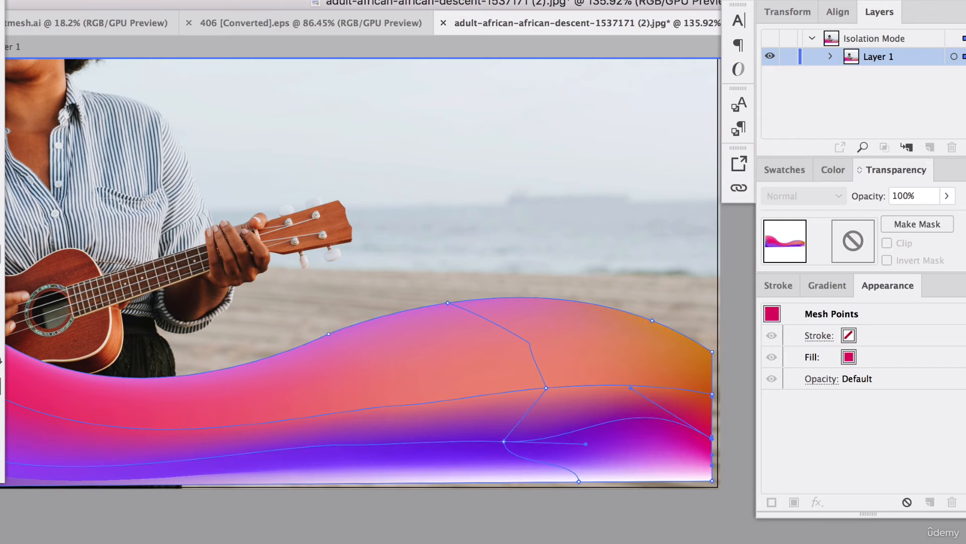
- Colour the bottom-right corner mesh point coral, sampled from the wave, and the bottom-edge point beside it dark violet-blue
{"action": "left_click", "coordinate": [712, 480]}
{"action": "left_click", "coordinate": [391, 378]}
{"action": "left_click", "coordinate": [579, 481]}
{"action": "left_click", "coordinate": [59, 365]}
{"action": "double_click", "coordinate": [2, 386]}
{"action": "key", "text": "Return"}
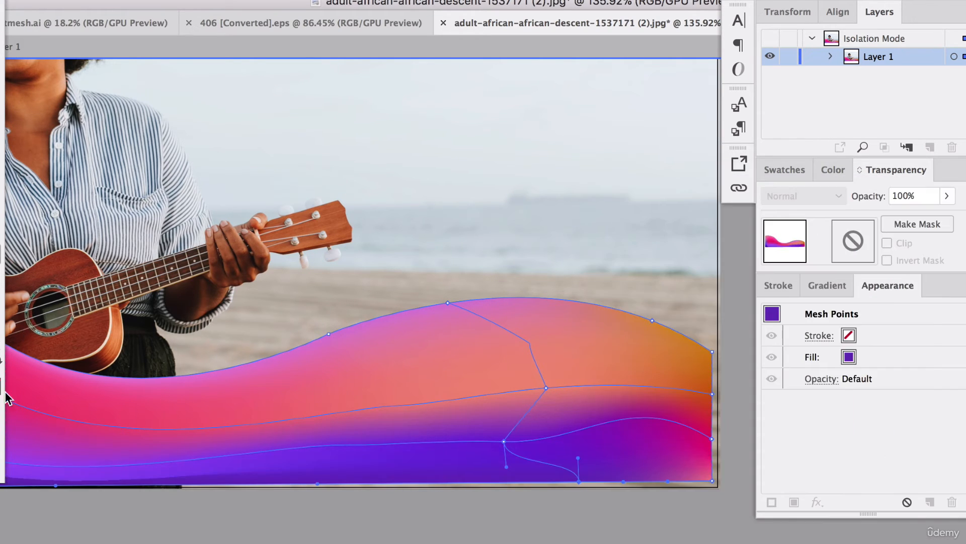
{"action": "double_click", "coordinate": [2, 387]}
{"action": "key", "text": "Return"}
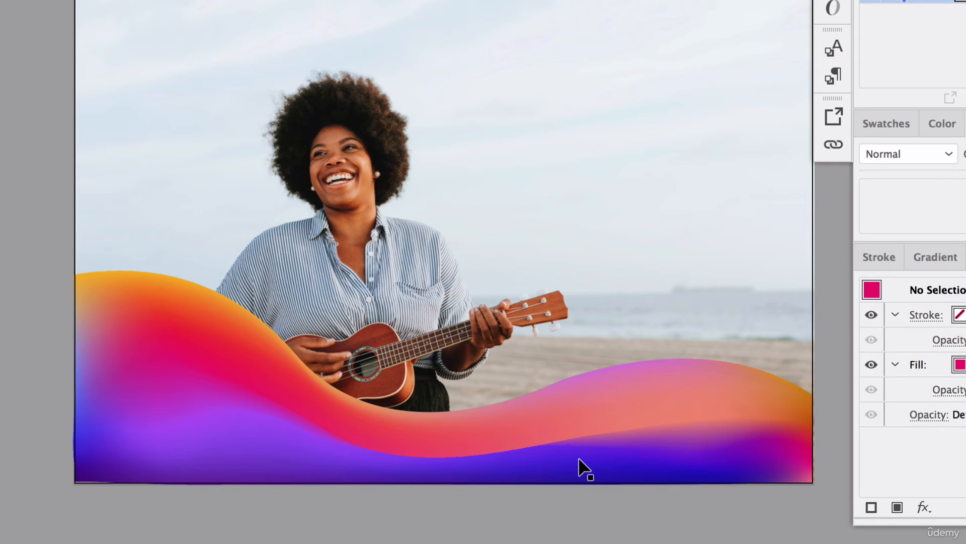
- Examine the coloured wave's mesh lines, points and handles, including its bottom edge, at different magnifications
{"action": "left_click", "coordinate": [593, 451]}
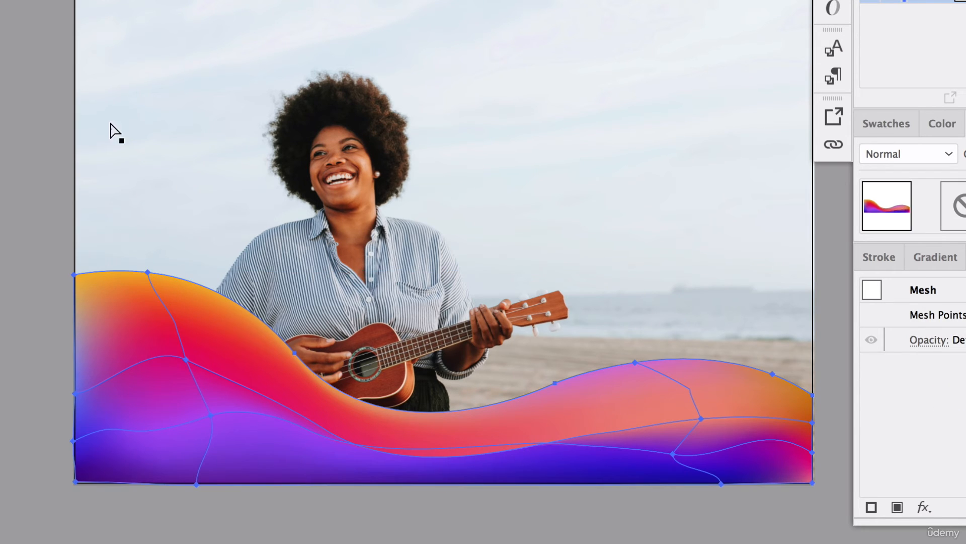
{"action": "left_click", "coordinate": [37, 317]}
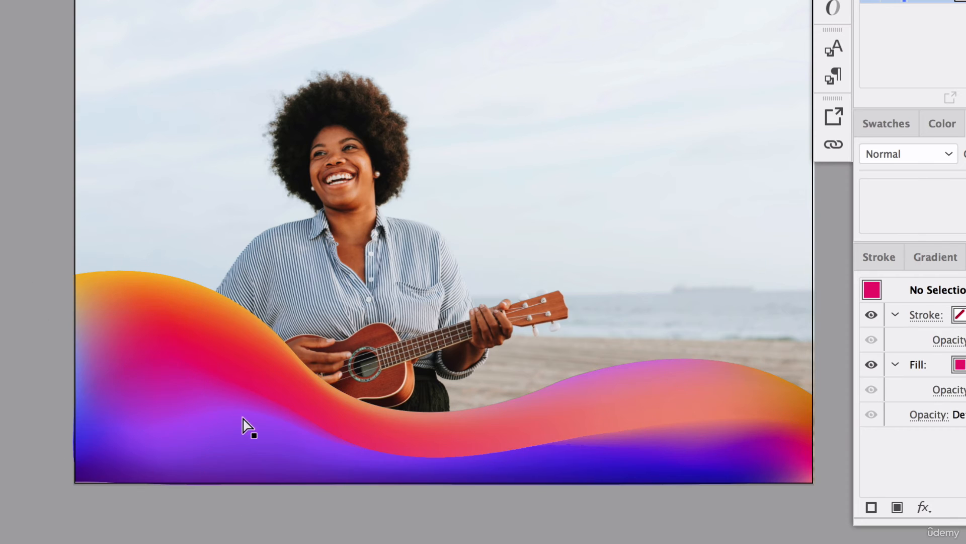
{"action": "scroll", "coordinate": [329, 511], "scroll_direction": "up", "scroll_amount": 2}
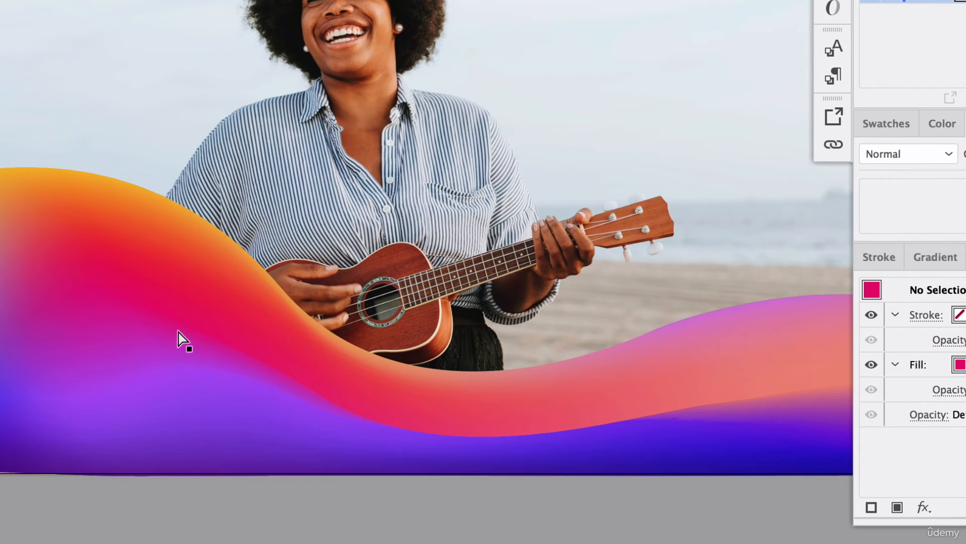
{"action": "left_click", "coordinate": [325, 361]}
{"action": "scroll", "coordinate": [330, 367], "scroll_direction": "left", "scroll_amount": 3}
{"action": "key", "text": "shift+super+a"}
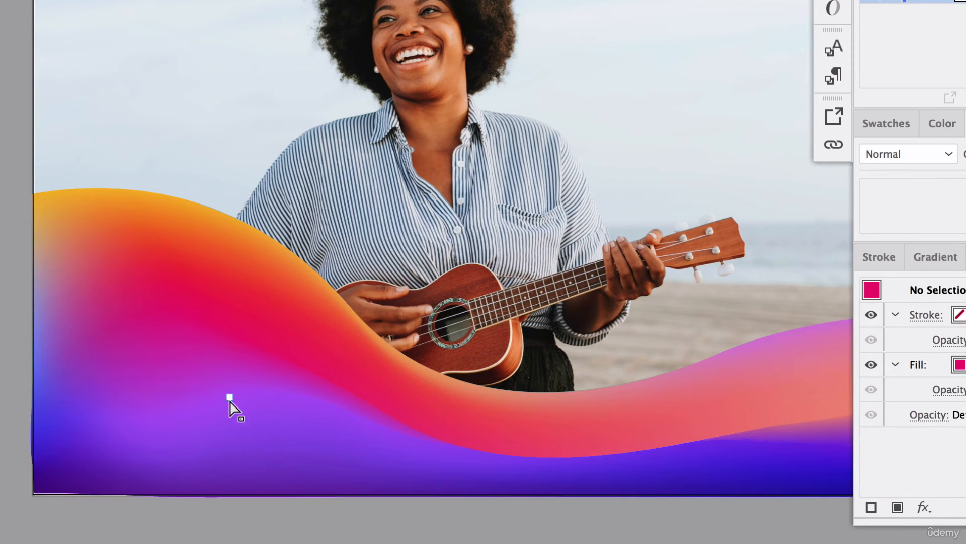
{"action": "left_click", "coordinate": [153, 324]}
{"action": "left_click", "coordinate": [193, 316]}
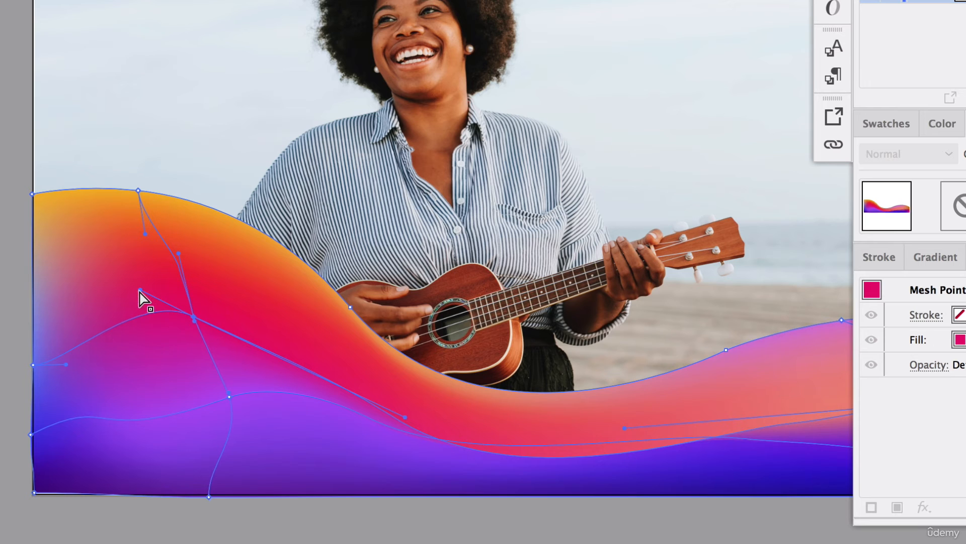
{"action": "mouse_move", "coordinate": [140, 290]}
{"action": "left_mouse_down"}
{"action": "mouse_move", "coordinate": [136, 317]}
{"action": "mouse_move", "coordinate": [139, 287]}
{"action": "left_mouse_up"}
{"action": "left_click_drag", "start_coordinate": [631, 437], "coordinate": [578, 400]}
{"action": "left_click", "coordinate": [462, 461]}
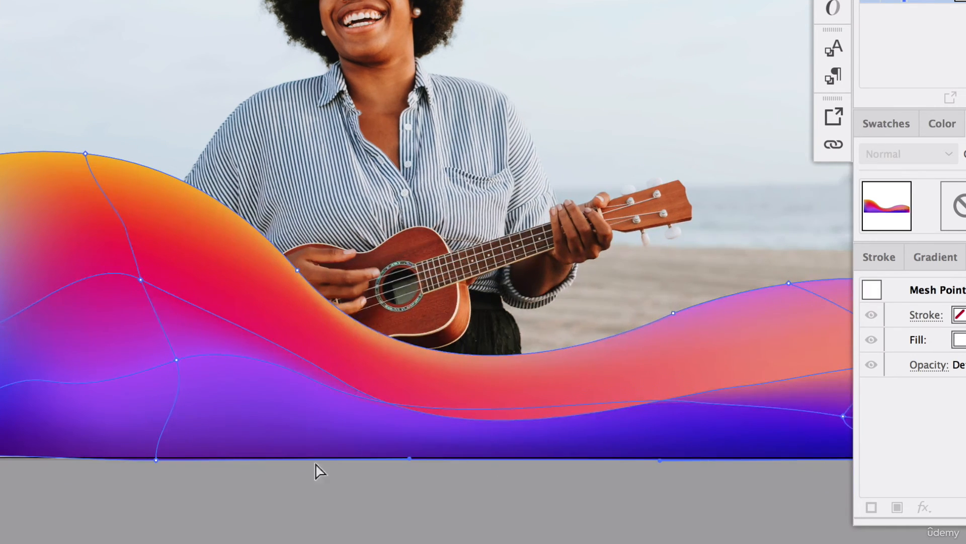
{"action": "key", "text": "v"}
{"action": "left_click", "coordinate": [382, 477]}
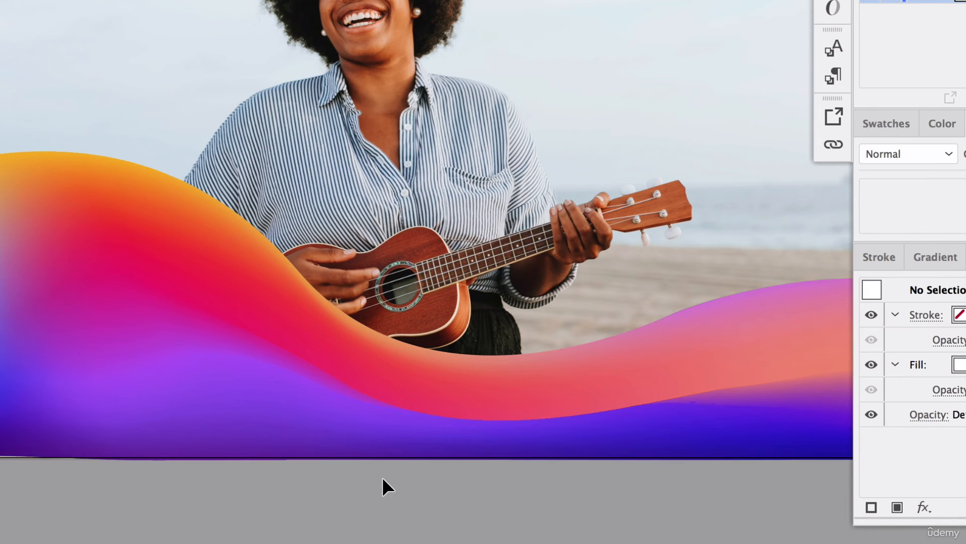
{"action": "scroll", "coordinate": [382, 477], "scroll_direction": "down", "scroll_amount": 2}
{"action": "left_click", "coordinate": [383, 480]}
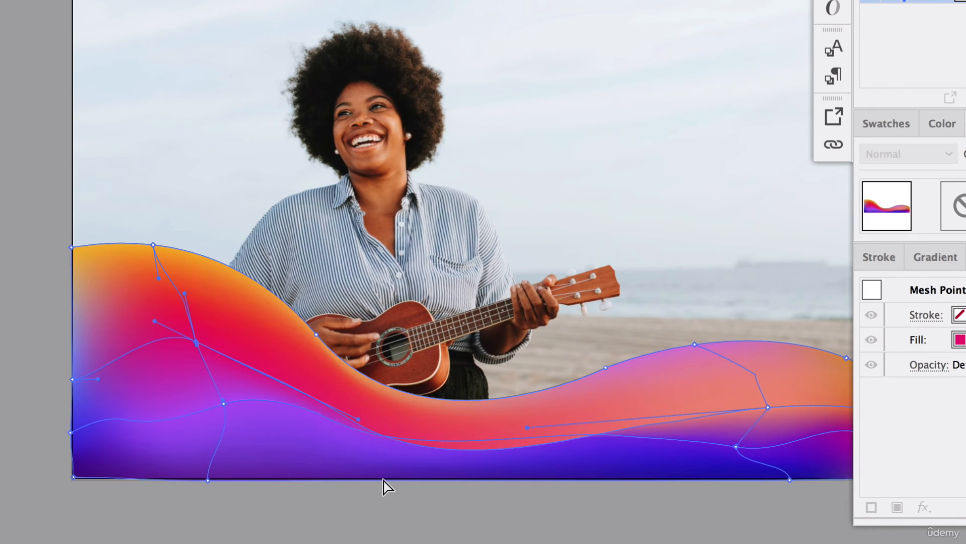
{"action": "left_click", "coordinate": [428, 501]}
{"action": "scroll", "coordinate": [439, 497], "scroll_direction": "right", "scroll_amount": 3}
{"action": "scroll", "coordinate": [439, 497], "scroll_direction": "up", "scroll_amount": 2}
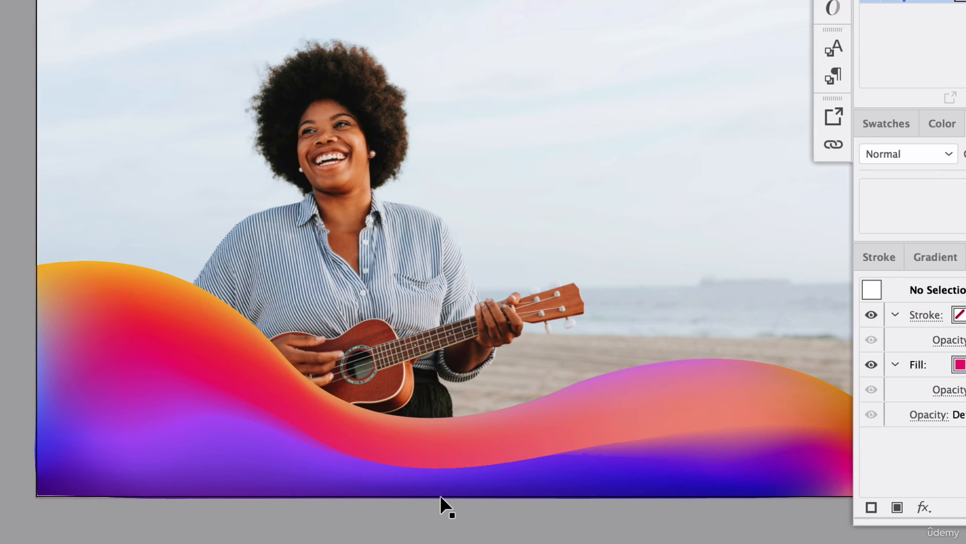
- Select the whole wave mesh, detach its Transparency settings and choose the Screen blending mode
{"action": "left_click", "coordinate": [319, 436]}
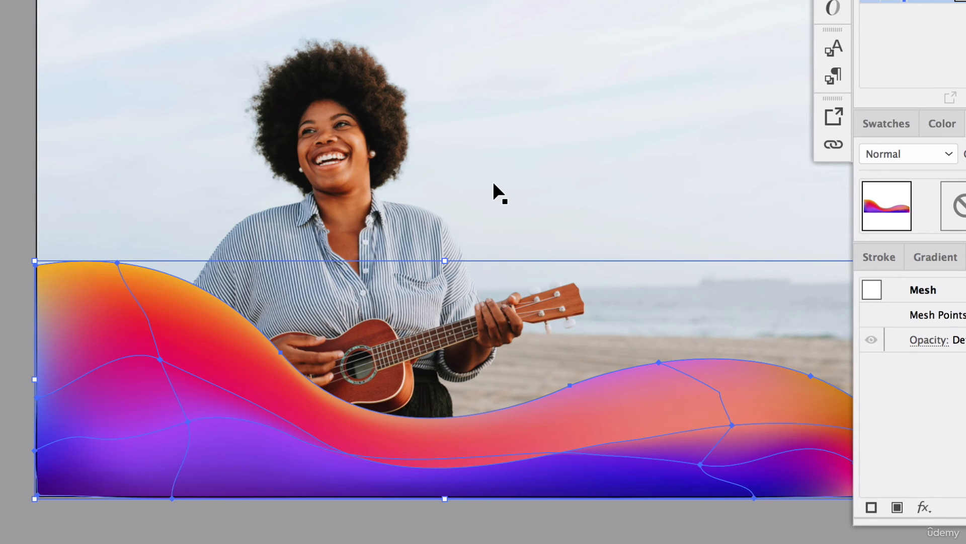
{"action": "left_click_drag", "start_coordinate": [959, 123], "coordinate": [666, 94]}
{"action": "left_click", "coordinate": [662, 115]}
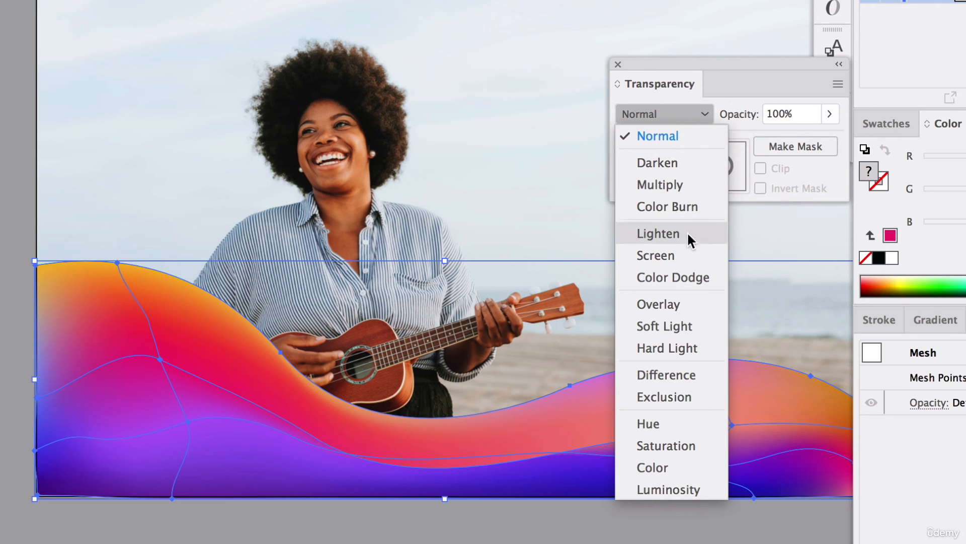
{"action": "left_click", "coordinate": [683, 255]}
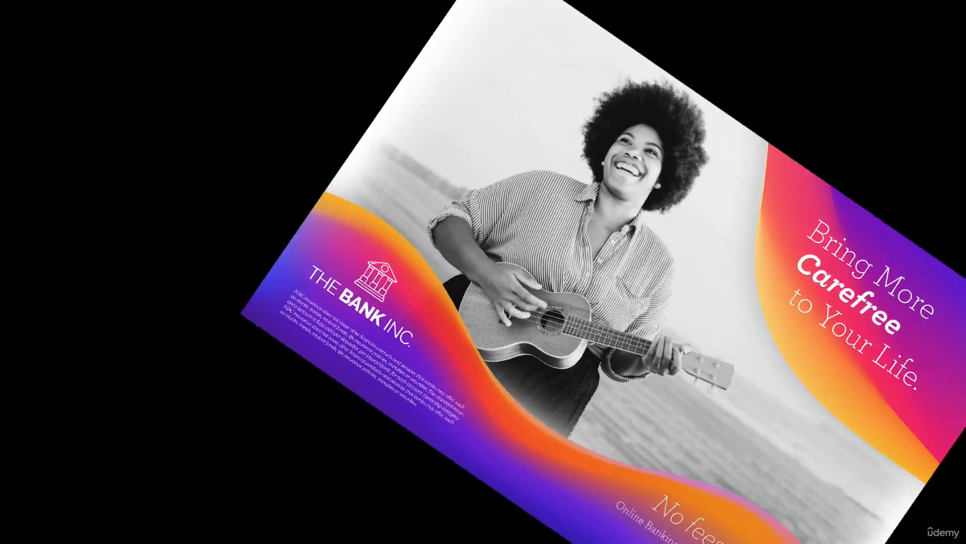